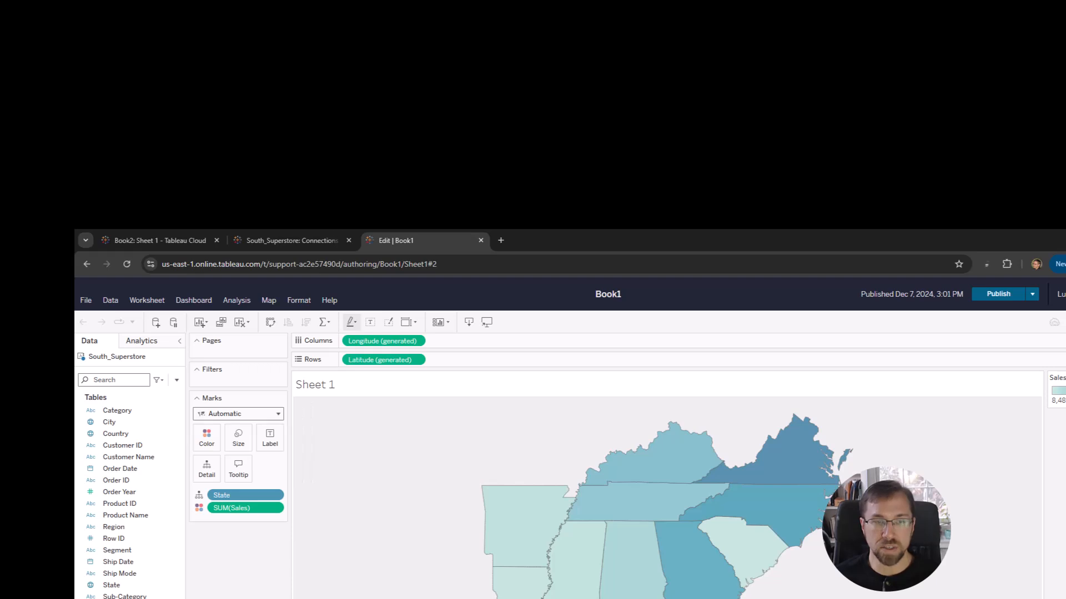
Add a new worksheet, build a bar chart of Sales by Sub-Category, and publish the workbook.
{"action": "key", "text": "ctrl+m"}
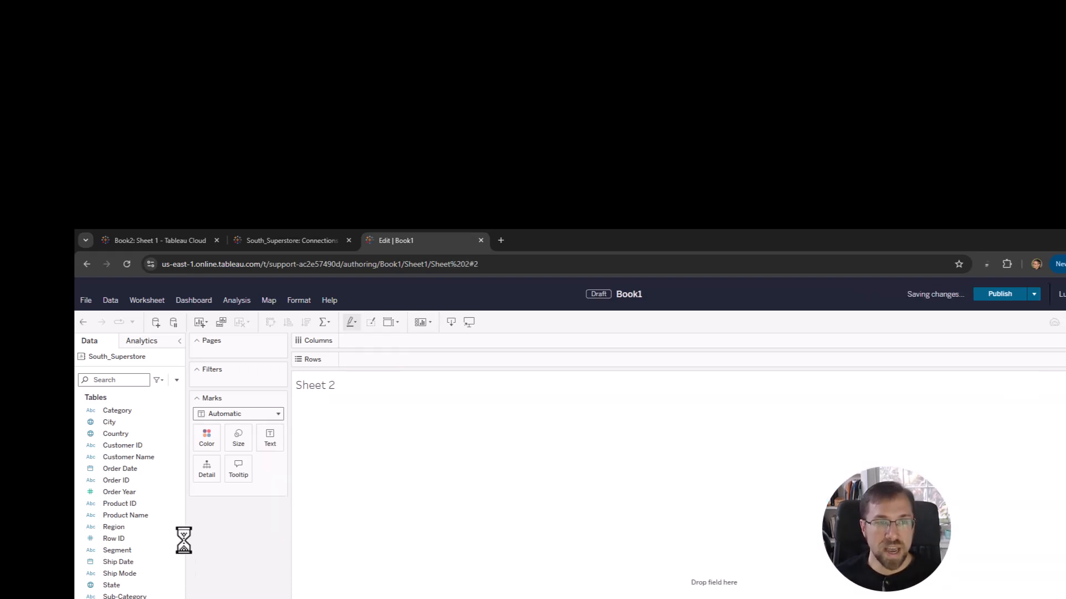
{"action": "double_click", "coordinate": [139, 493]}
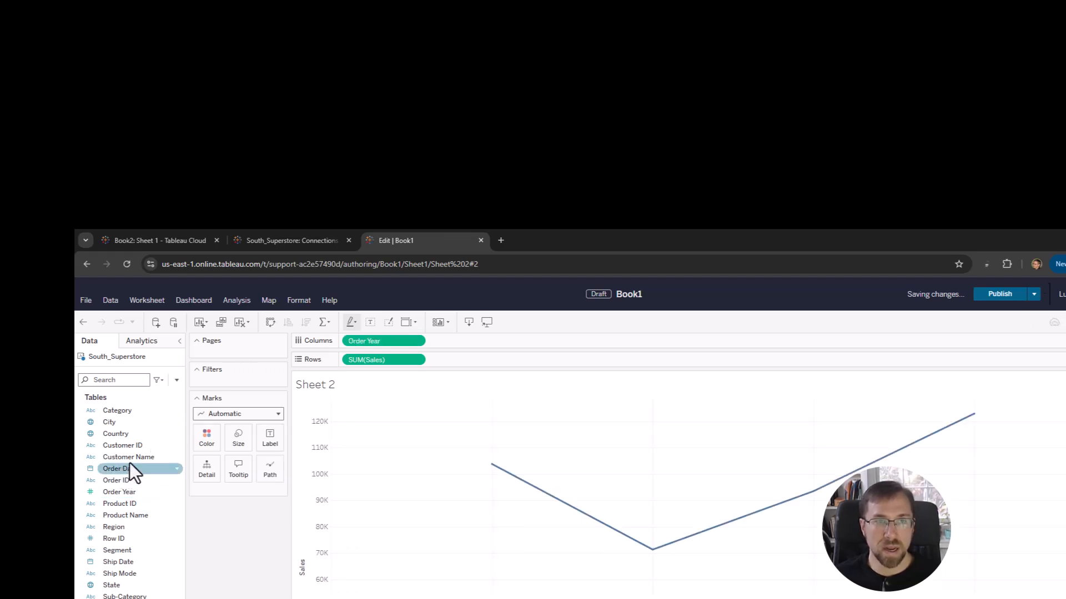
{"action": "left_click", "coordinate": [1063, 323]}
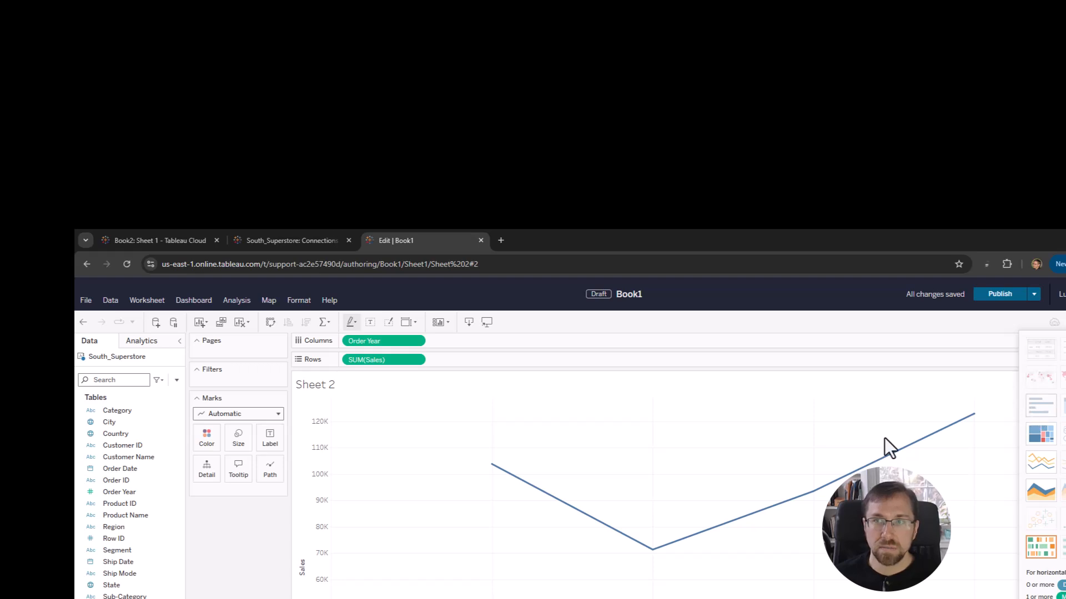
{"action": "left_click_drag", "start_coordinate": [366, 347], "coordinate": [131, 588]}
{"action": "left_click_drag", "start_coordinate": [791, 394], "coordinate": [790, 405]}
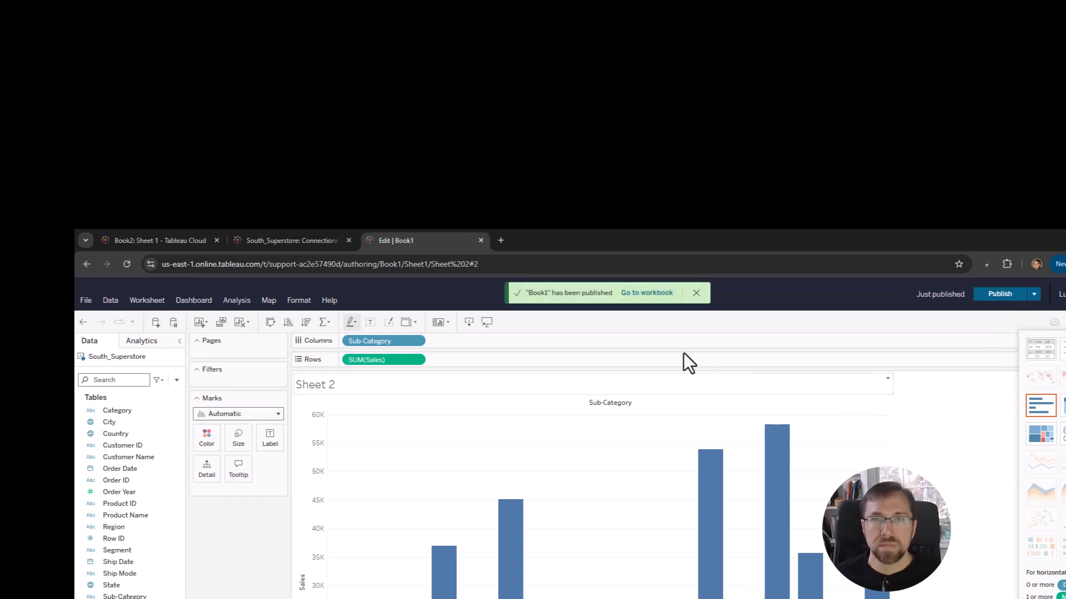
Go to the published Book1 workbook, open its Sheet 2 view, and display the alerts for it.
{"action": "left_click", "coordinate": [647, 293]}
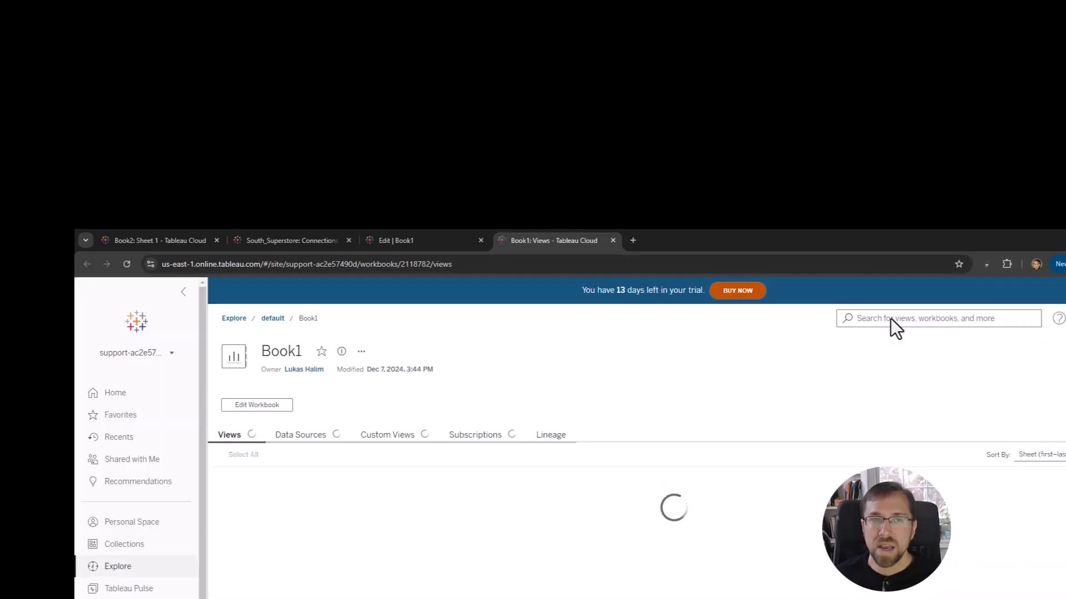
{"action": "left_click", "coordinate": [537, 576]}
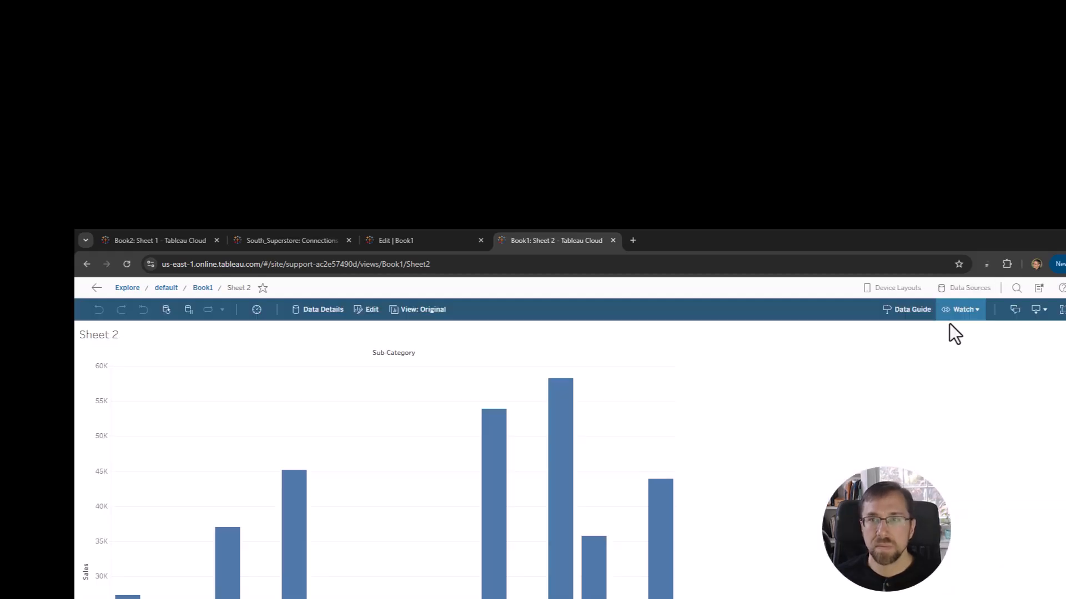
{"action": "left_click", "coordinate": [960, 309]}
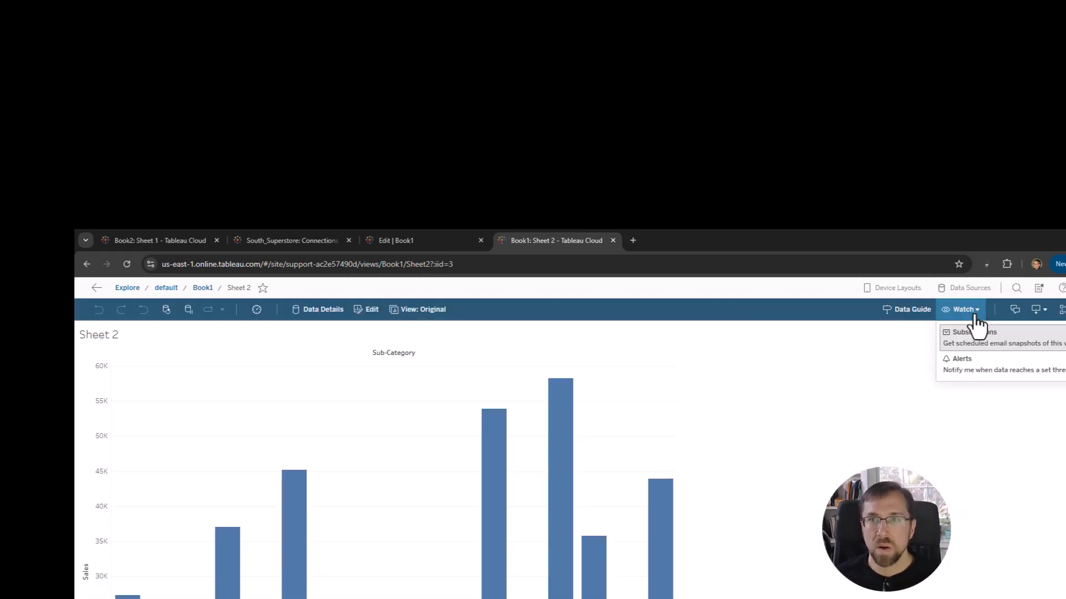
{"action": "left_click", "coordinate": [963, 365]}
Create a data alert on the Sales axis of Sheet 2 with the condition above or equal to 60,000.
{"action": "left_click", "coordinate": [1047, 480]}
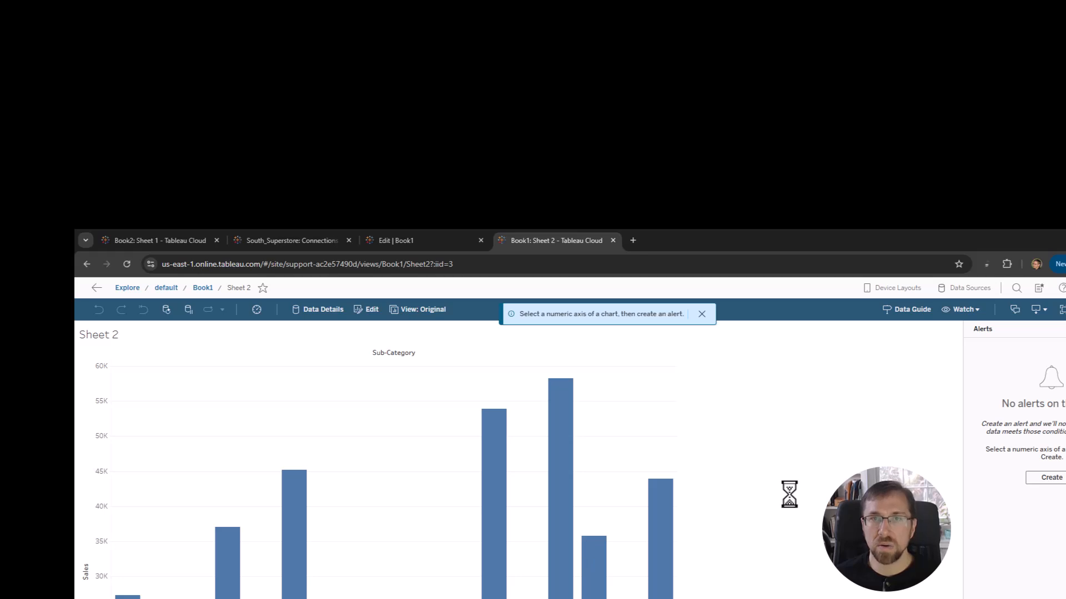
{"action": "left_click", "coordinate": [85, 433]}
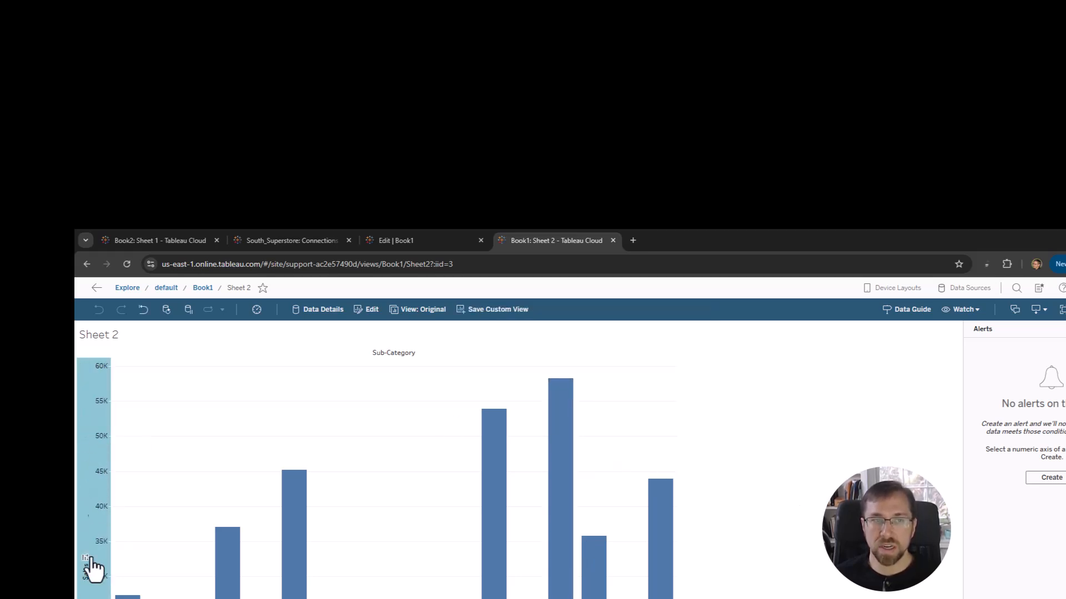
{"action": "left_click", "coordinate": [1048, 478]}
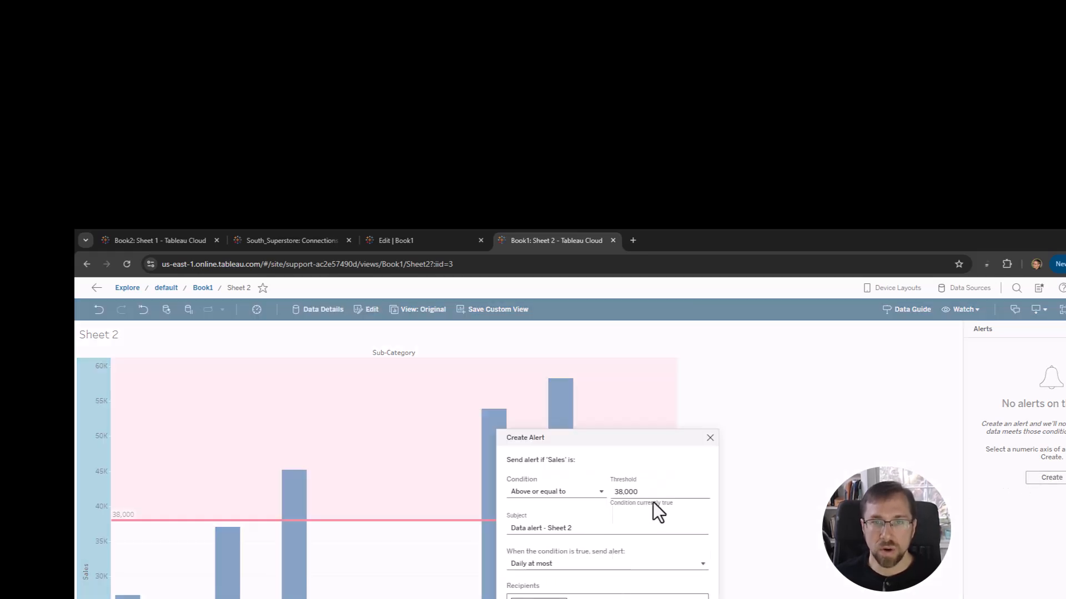
{"action": "left_click", "coordinate": [577, 495]}
{"action": "left_click_drag", "start_coordinate": [688, 494], "coordinate": [315, 467]}
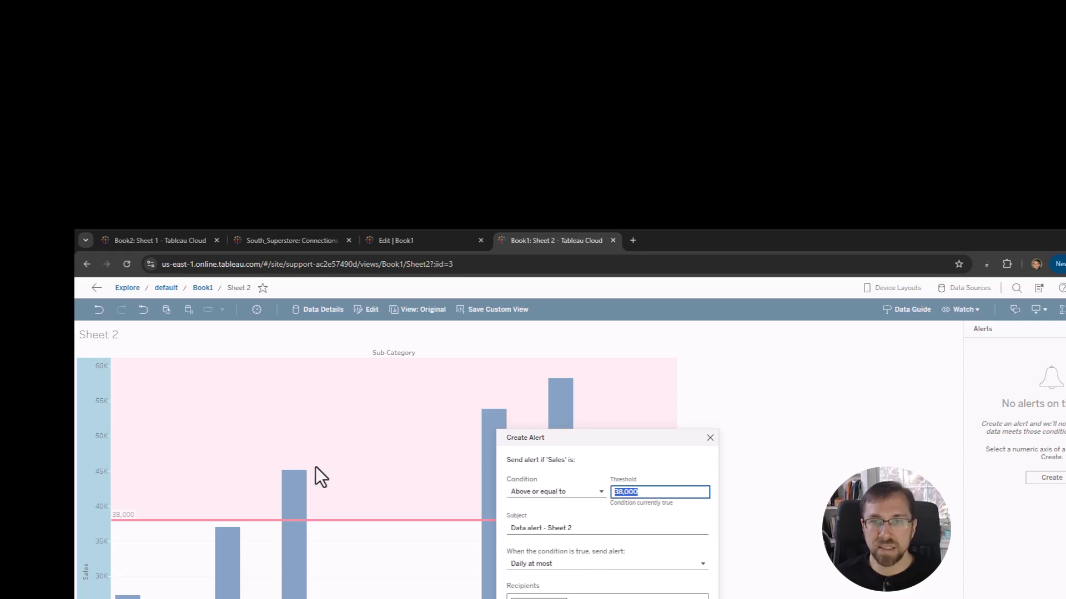
{"action": "type", "text": "60000"}
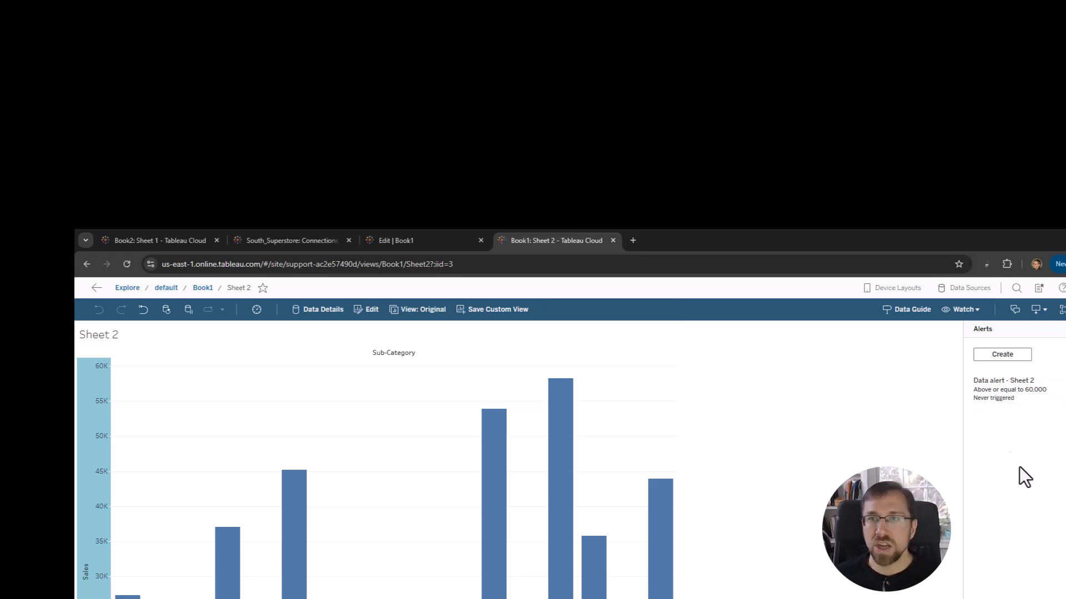
Create a subscription to this view of Sheet 2 for the current account's user, and dismiss the alerts list.
{"action": "left_click", "coordinate": [963, 309]}
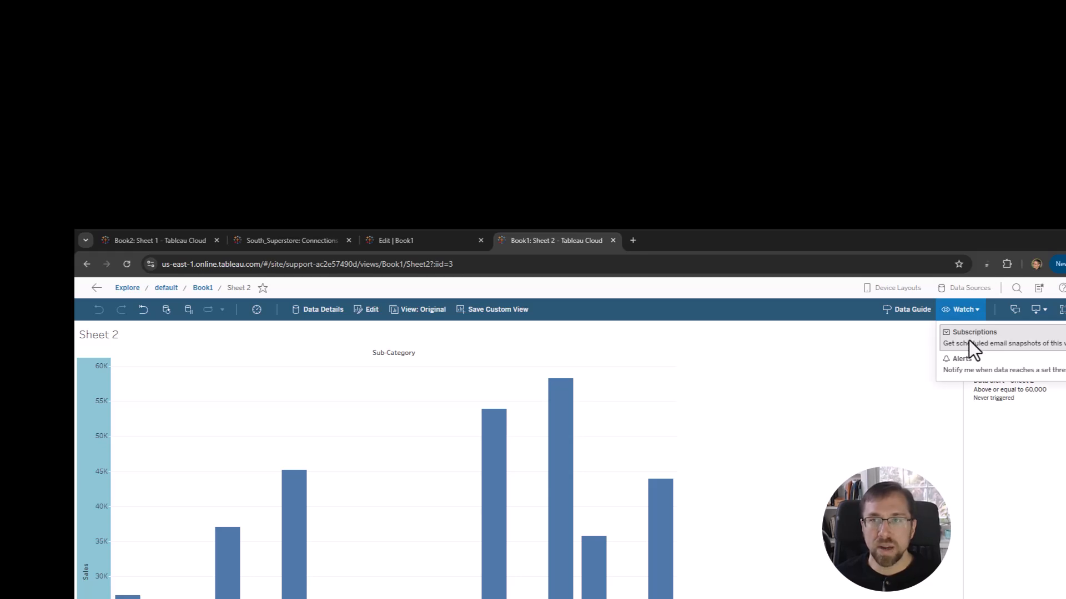
{"action": "left_click", "coordinate": [968, 340]}
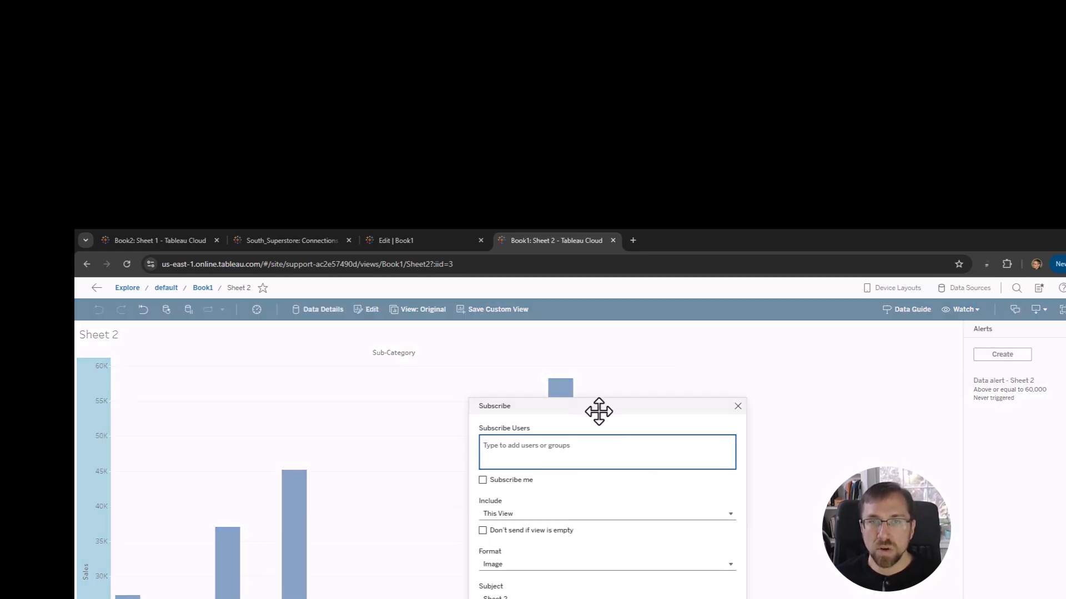
{"action": "type", "text": "luk"}
{"action": "key", "text": "Down"}
{"action": "key", "text": "Return"}
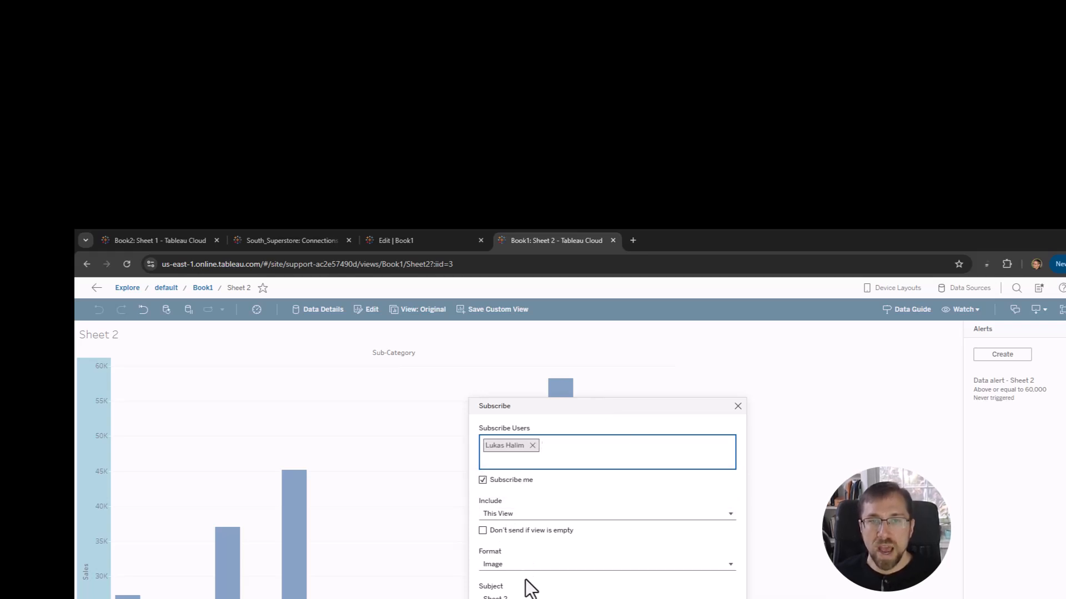
{"action": "left_click", "coordinate": [657, 563]}
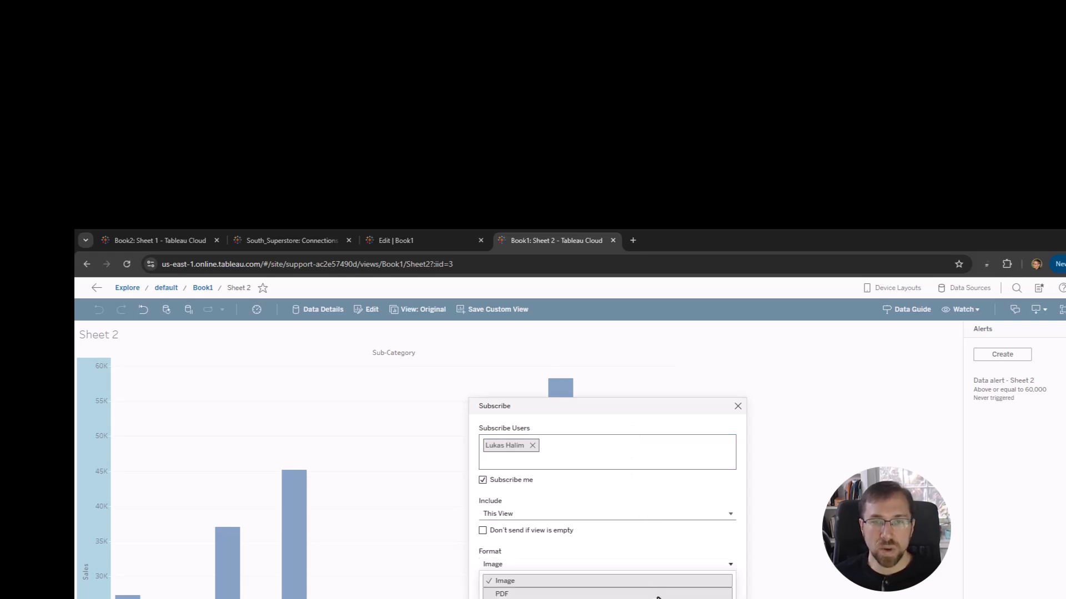
{"action": "left_click", "coordinate": [654, 562]}
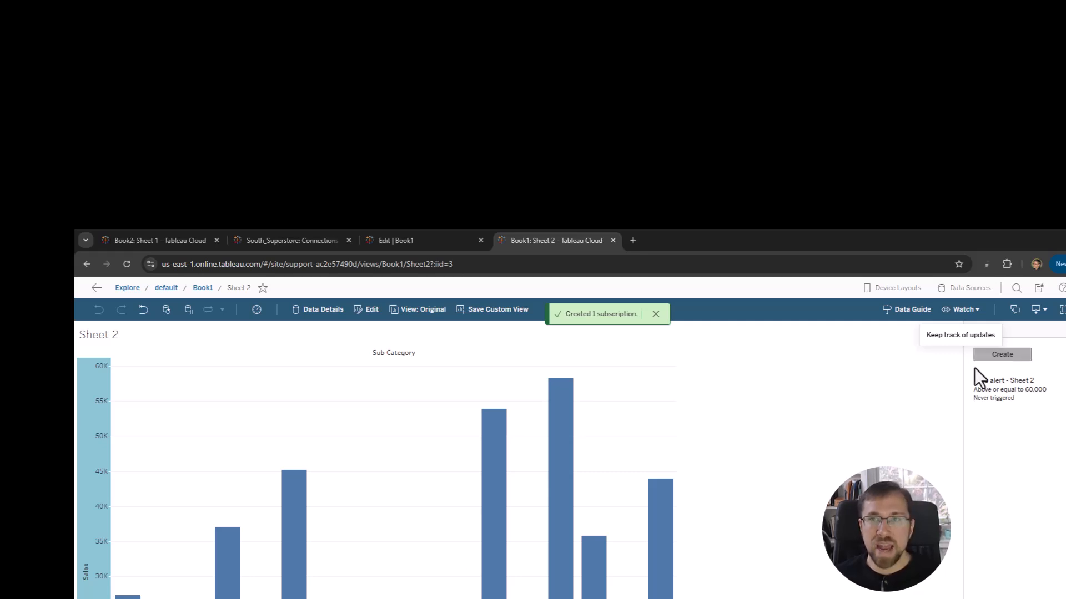
{"action": "left_click", "coordinate": [656, 314]}
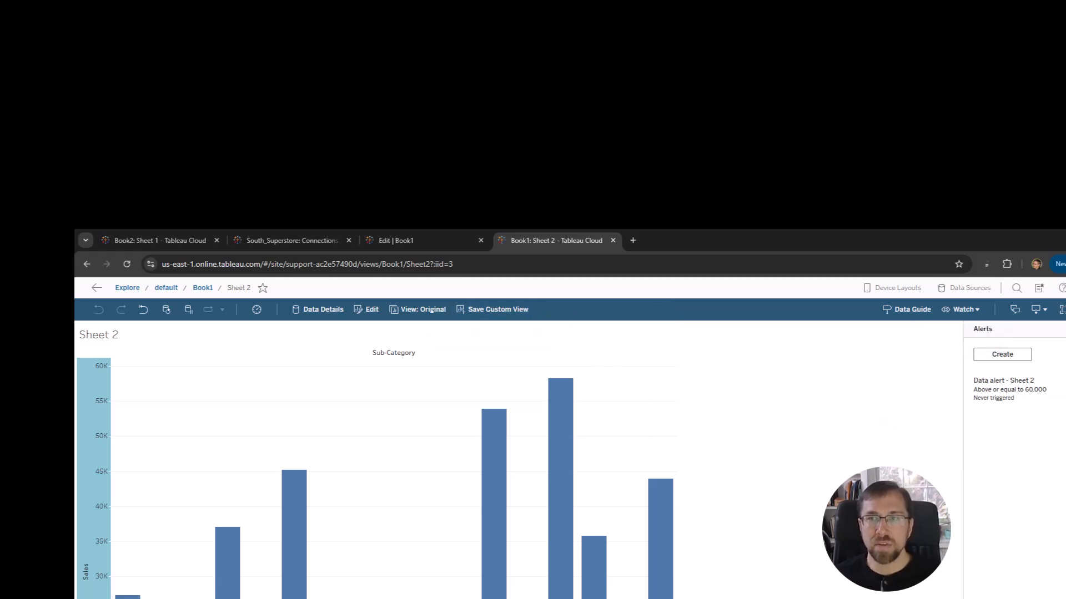
{"action": "left_click", "coordinate": [1065, 329]}
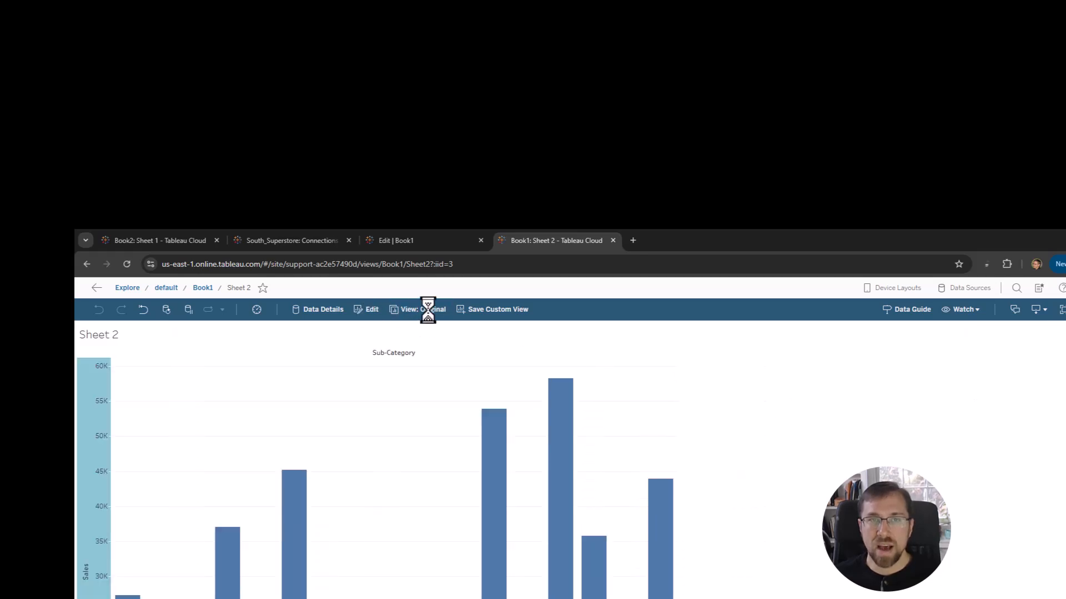
Keep only the Machines bar and save the filtered chart as a default custom view named "Just one subcategory".
{"action": "left_click", "coordinate": [493, 463]}
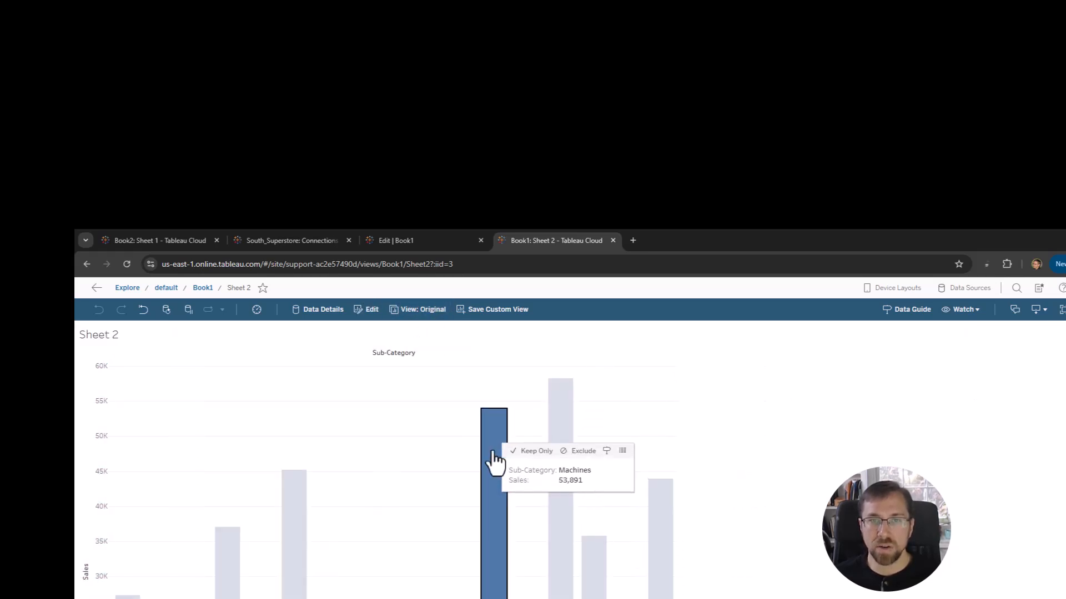
{"action": "left_click", "coordinate": [528, 452]}
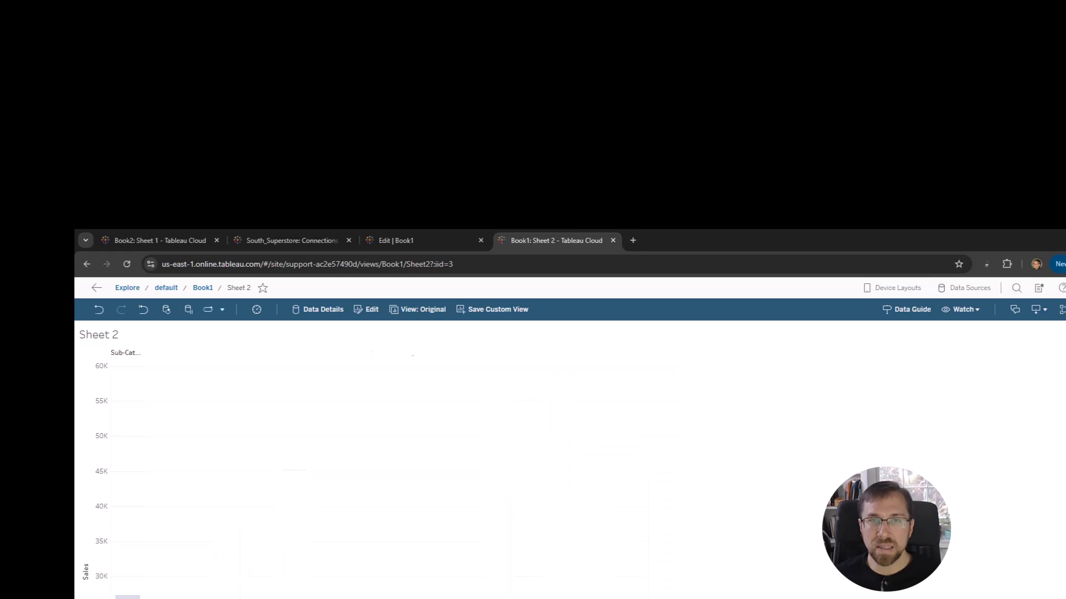
{"action": "left_click", "coordinate": [524, 317]}
{"action": "left_click", "coordinate": [608, 556]}
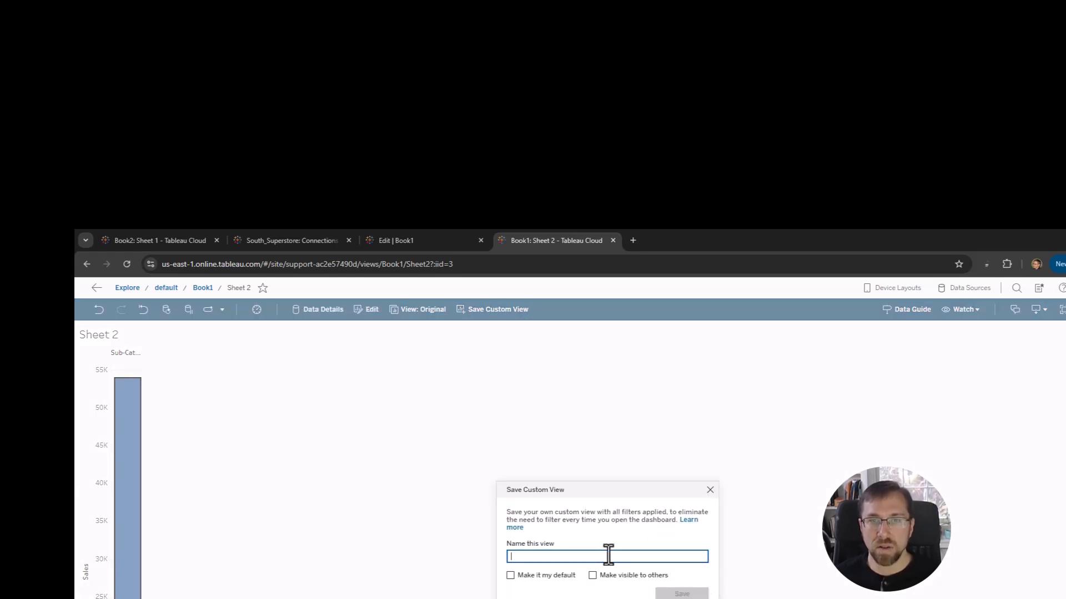
{"action": "type", "text": "Just one subcategory"}
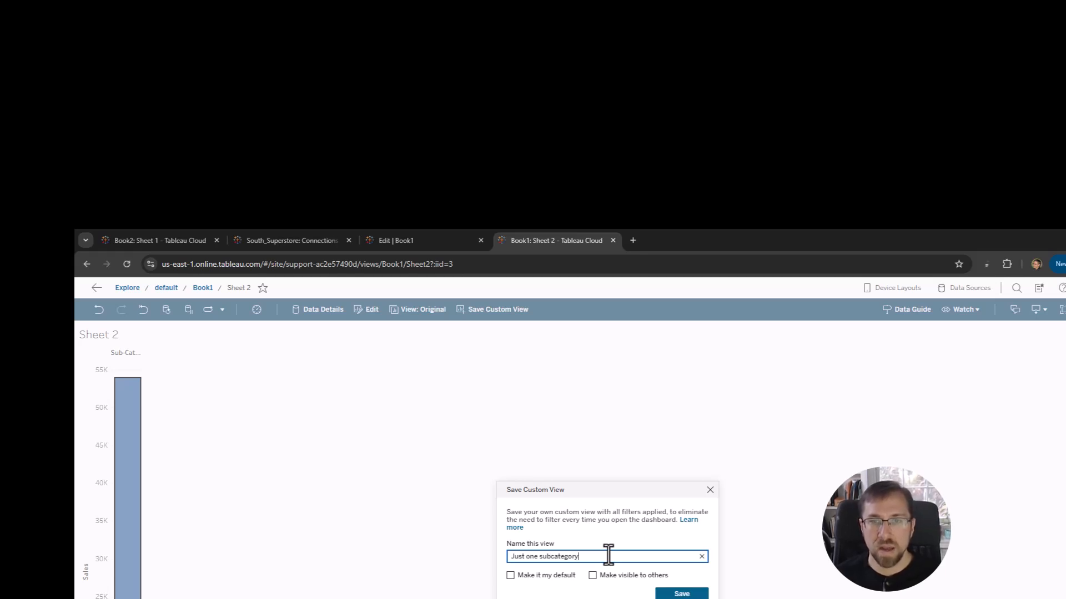
{"action": "left_click", "coordinate": [557, 577]}
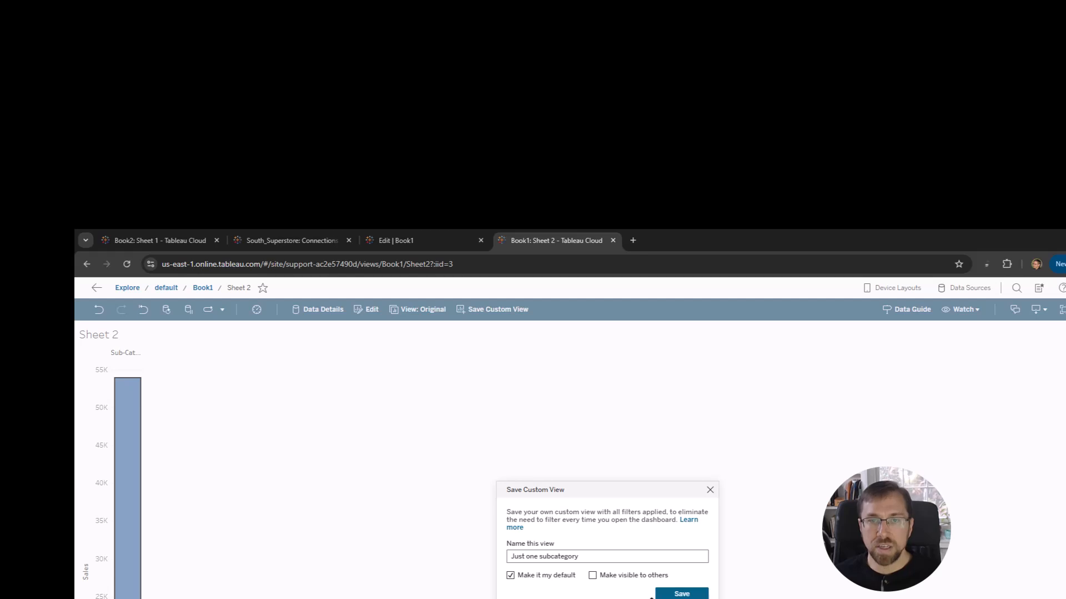
{"action": "left_click", "coordinate": [681, 594]}
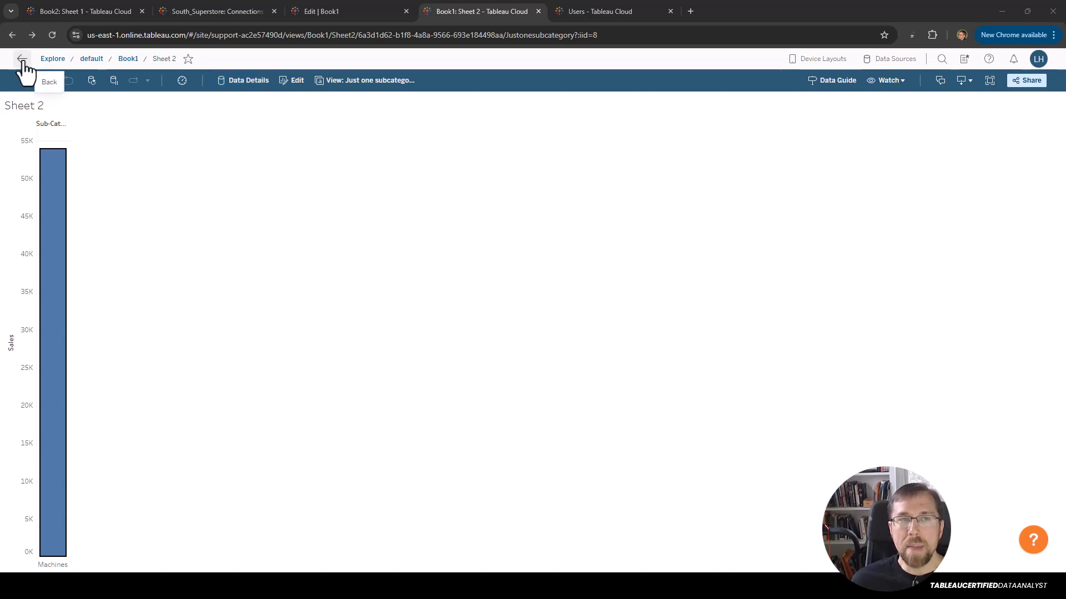
Return to the Book1 workbook overview and open the workbook's permission rules.
{"action": "left_click", "coordinate": [23, 59]}
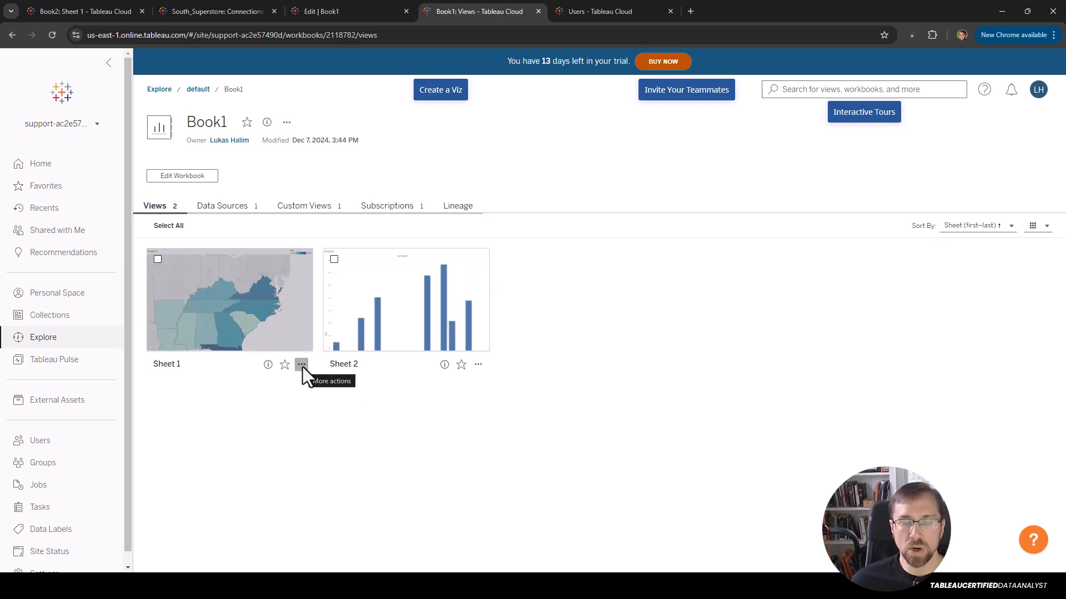
{"action": "left_click", "coordinate": [284, 126]}
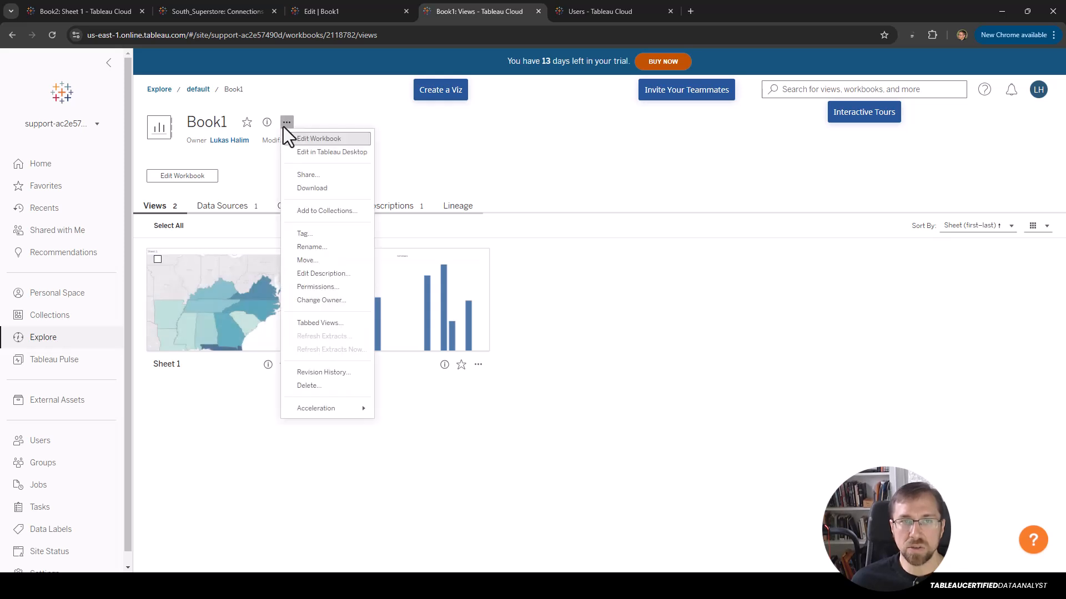
{"action": "left_click", "coordinate": [345, 286]}
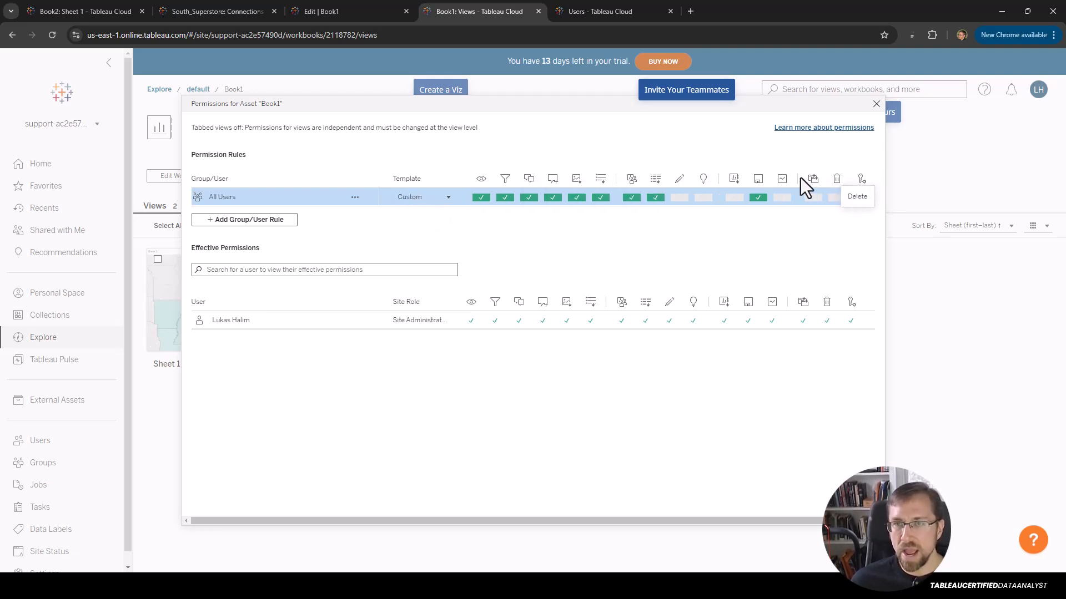
Apply the View permission template to All Users for Book1 and save the rule.
{"action": "left_click", "coordinate": [446, 200]}
{"action": "left_click", "coordinate": [428, 228]}
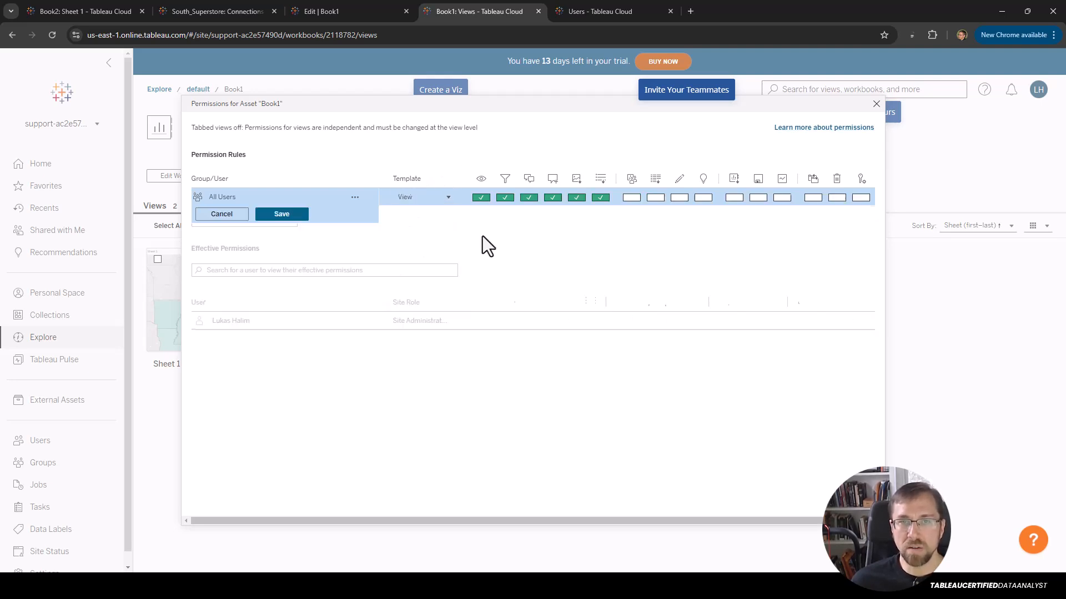
{"action": "left_click", "coordinate": [283, 214]}
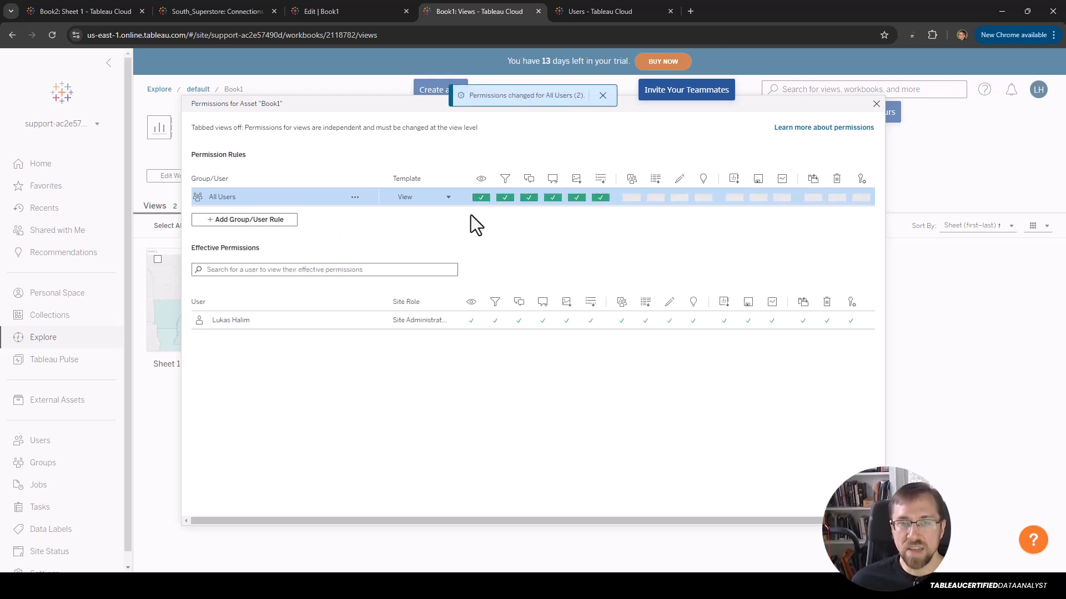
Switch the All Users rule to the Explore permission template and save it.
{"action": "left_click", "coordinate": [446, 206]}
{"action": "left_click", "coordinate": [438, 226]}
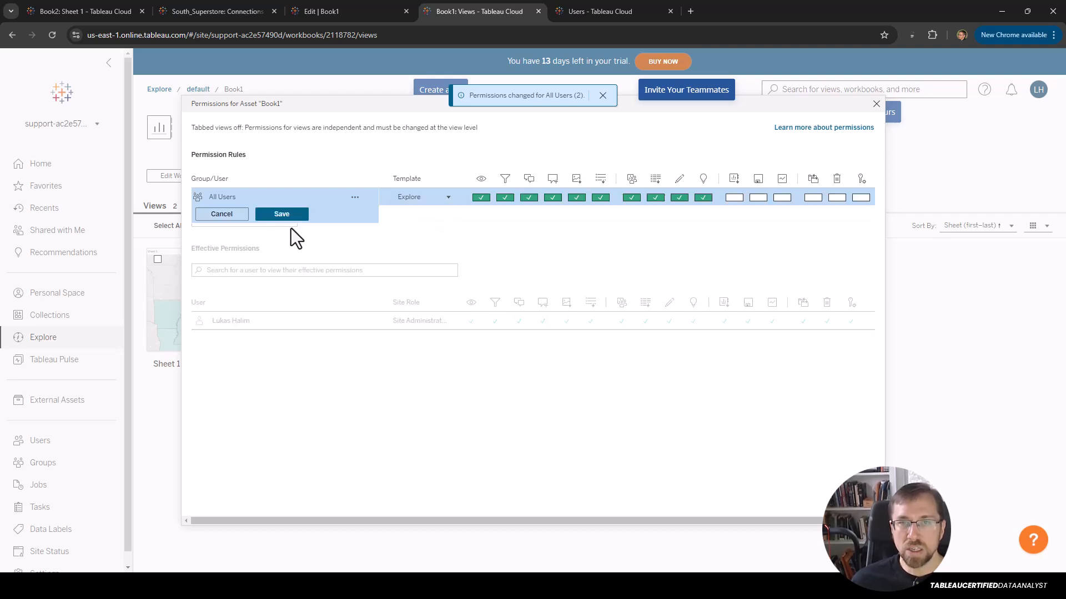
{"action": "left_click", "coordinate": [277, 213]}
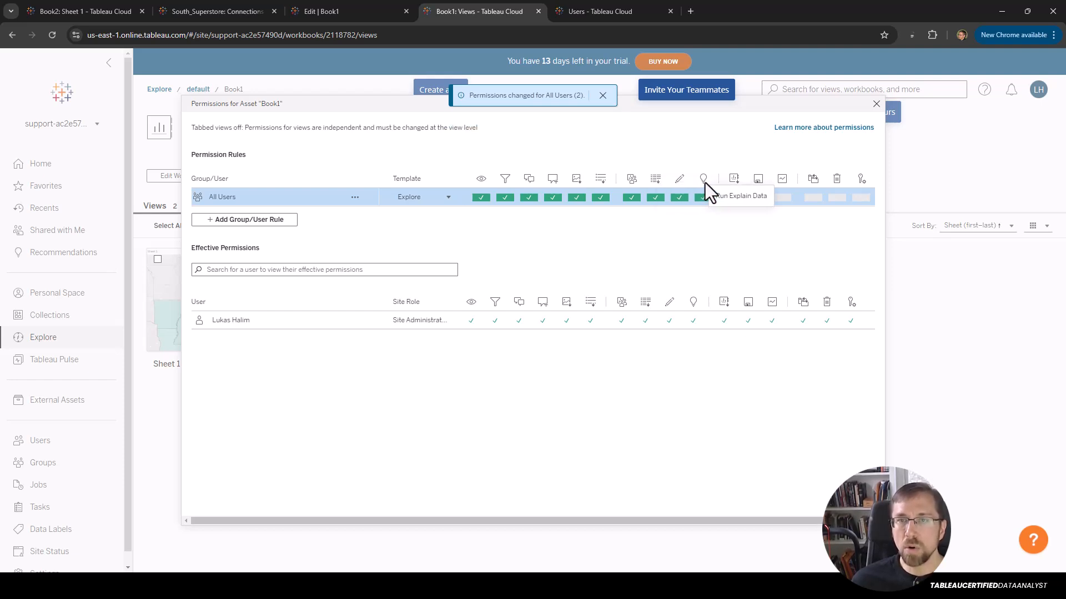
Set the All Users permission template for Book1 to Publish and save the rule.
{"action": "left_click", "coordinate": [426, 201]}
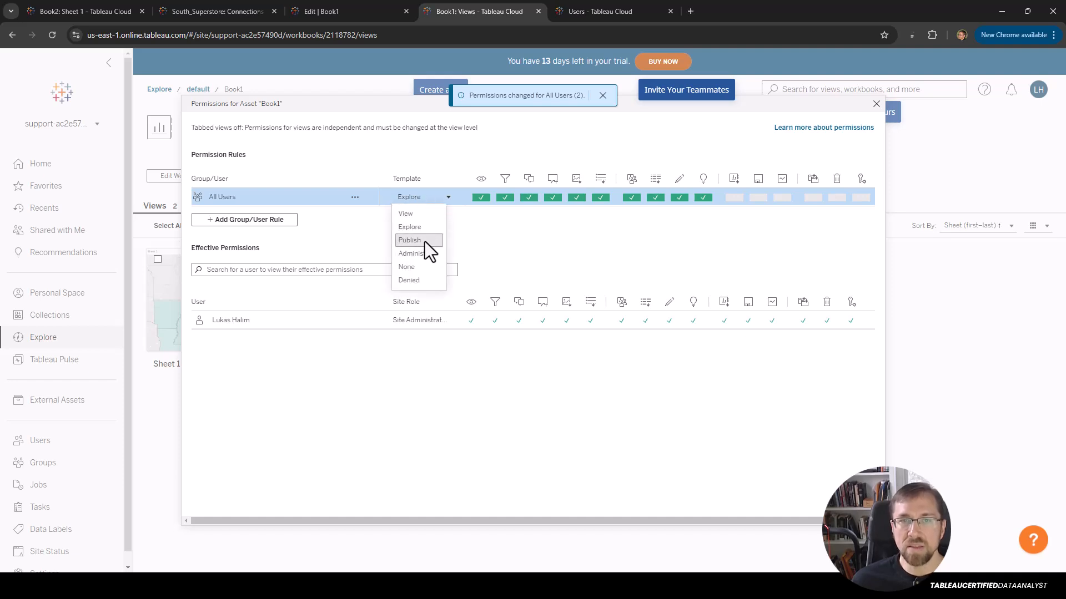
{"action": "left_click", "coordinate": [424, 241]}
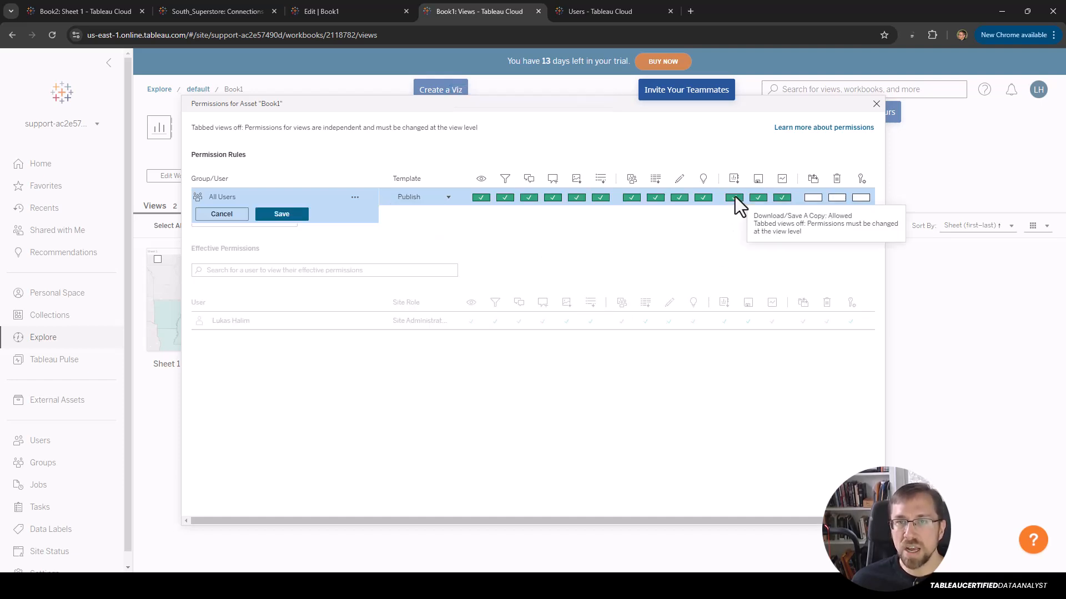
{"action": "left_click", "coordinate": [269, 218]}
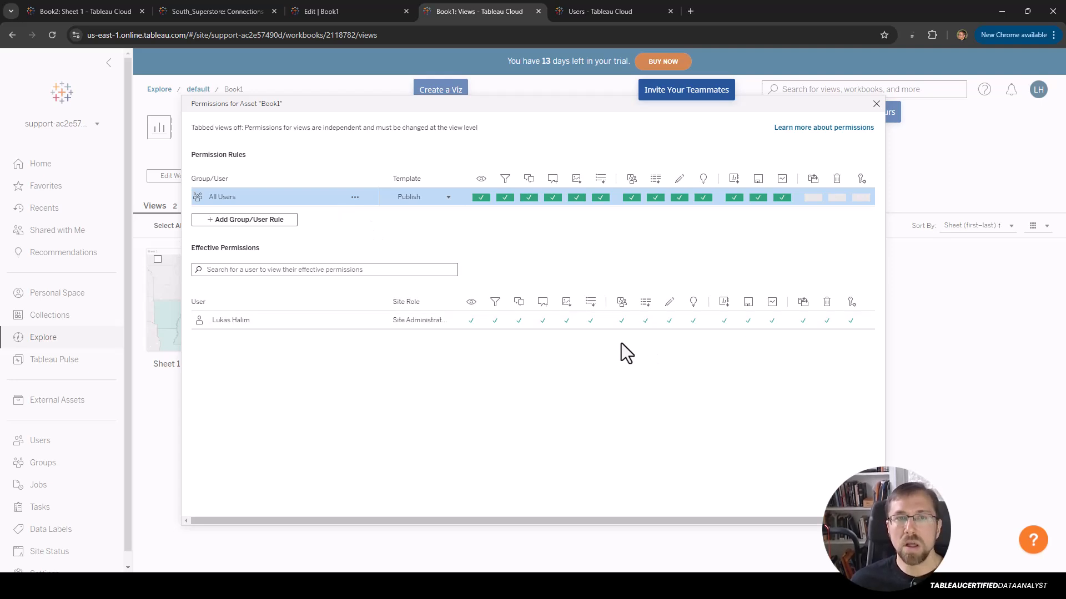
Close the Book1 permissions and open the permission rules of the default project.
{"action": "left_click", "coordinate": [876, 104]}
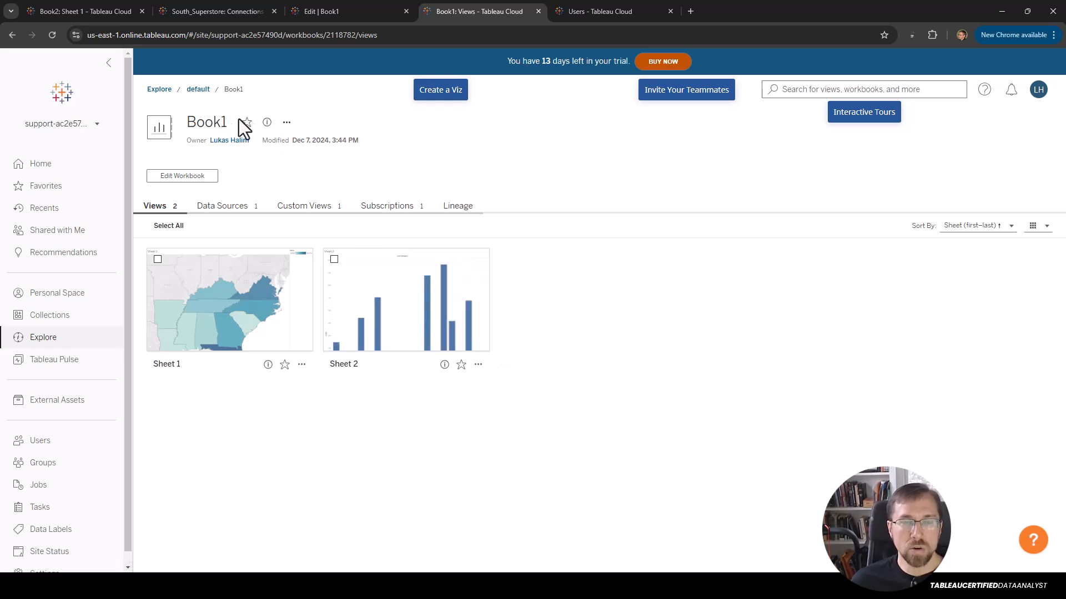
{"action": "left_click", "coordinate": [203, 92]}
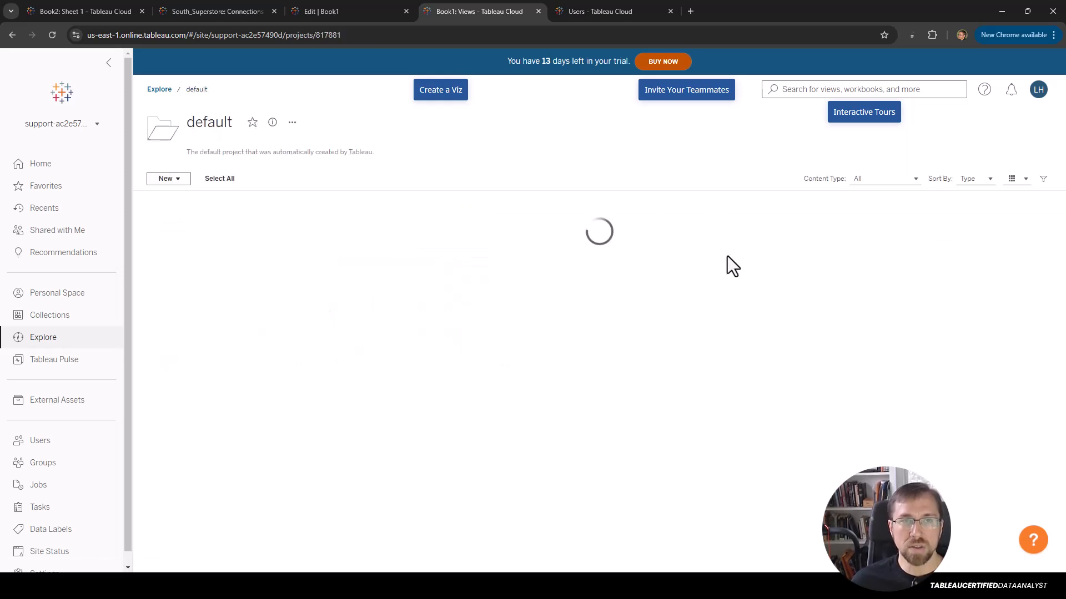
{"action": "left_click", "coordinate": [293, 122]}
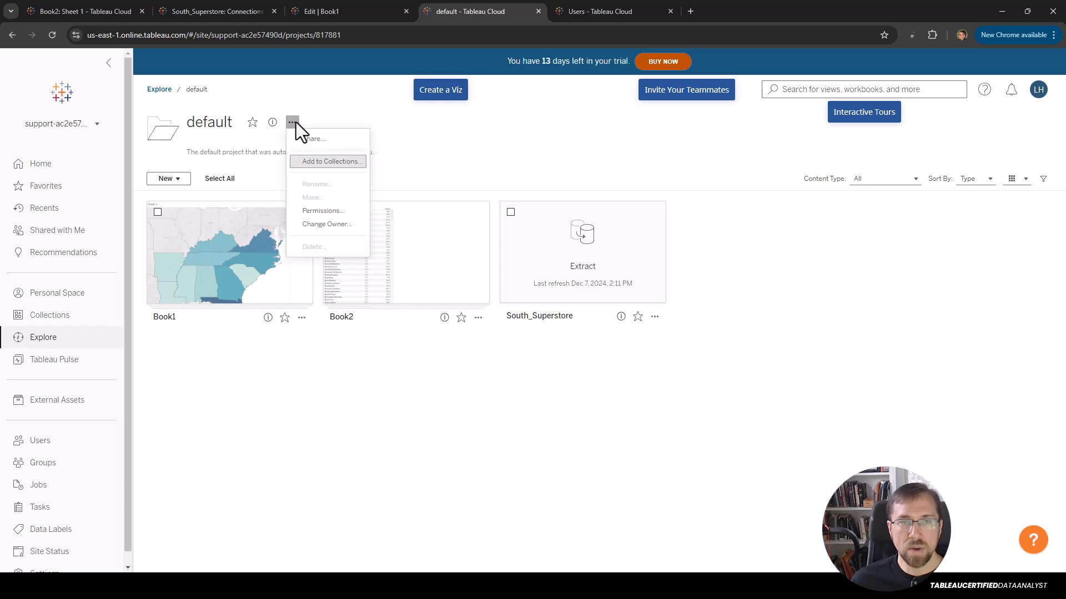
{"action": "left_click", "coordinate": [325, 211]}
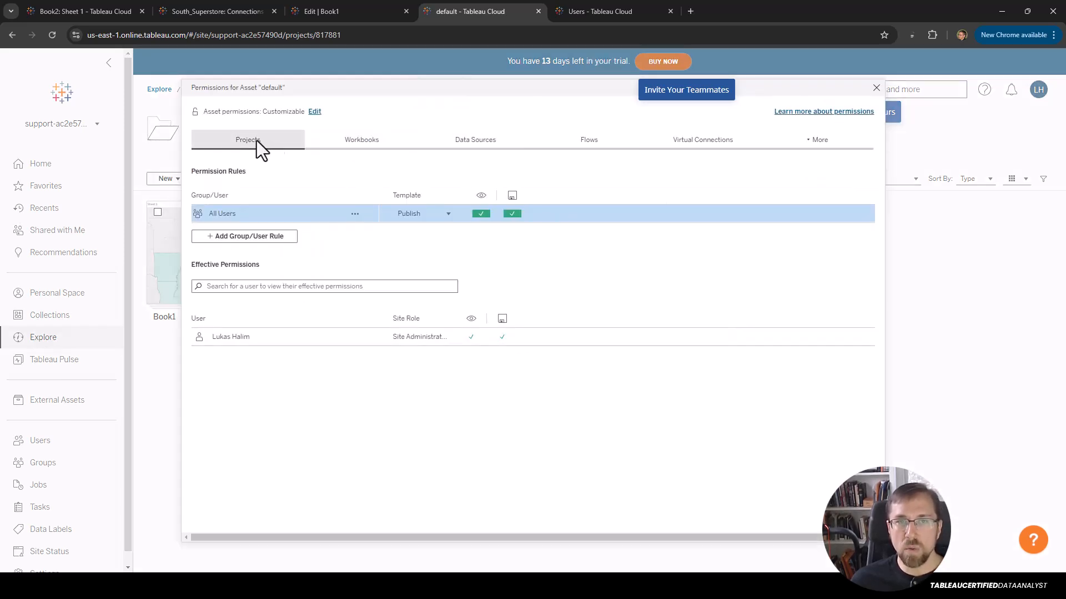
Review the default project's permission rules for workbooks, data sources, flows, virtual connections and projects, and close them.
{"action": "left_click", "coordinate": [363, 143]}
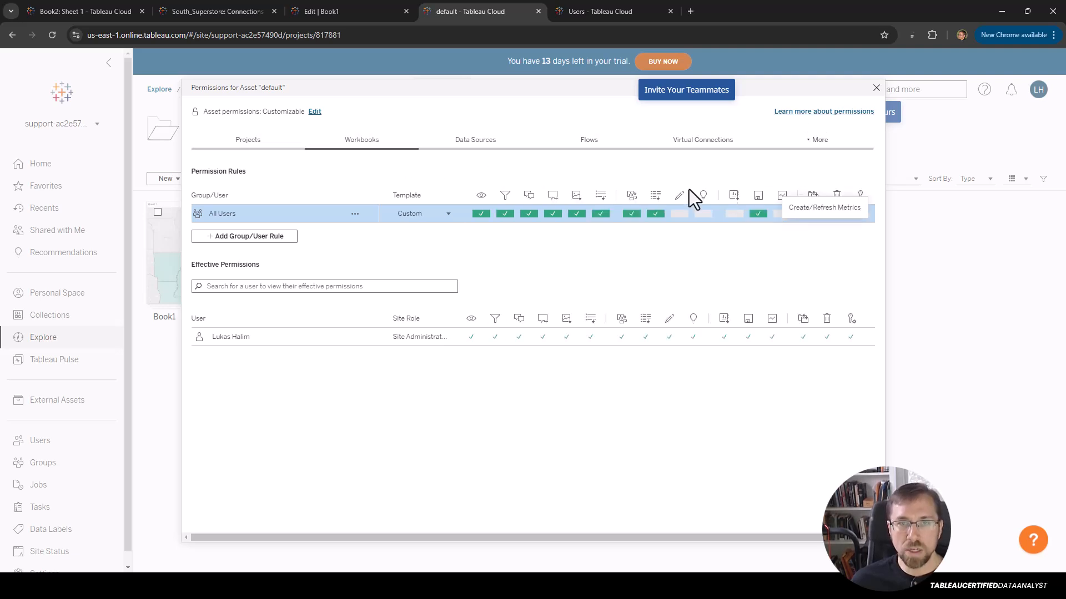
{"action": "left_click", "coordinate": [473, 146]}
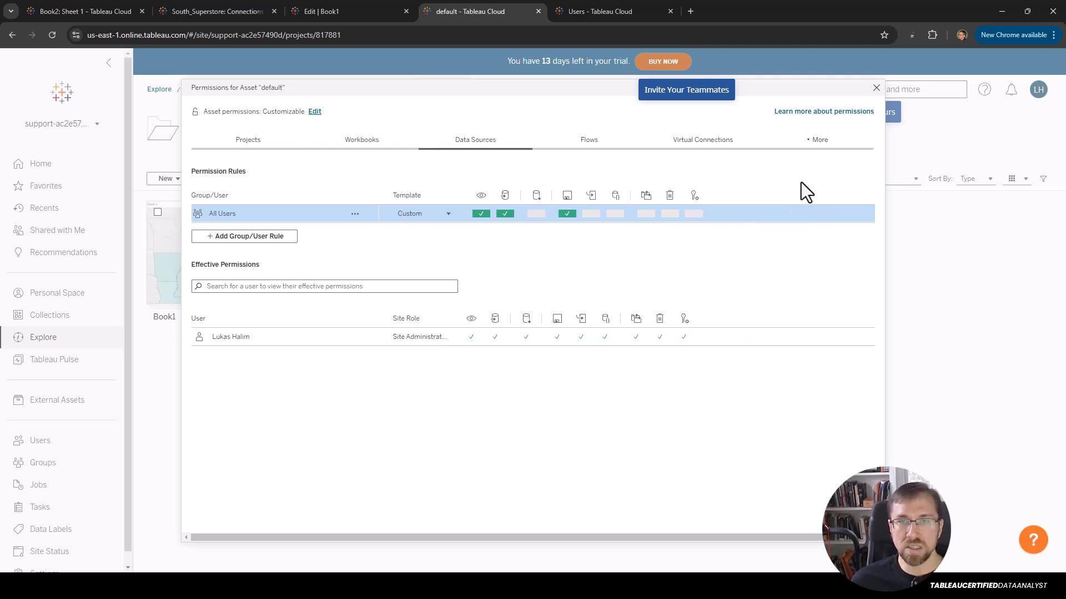
{"action": "left_click", "coordinate": [590, 142]}
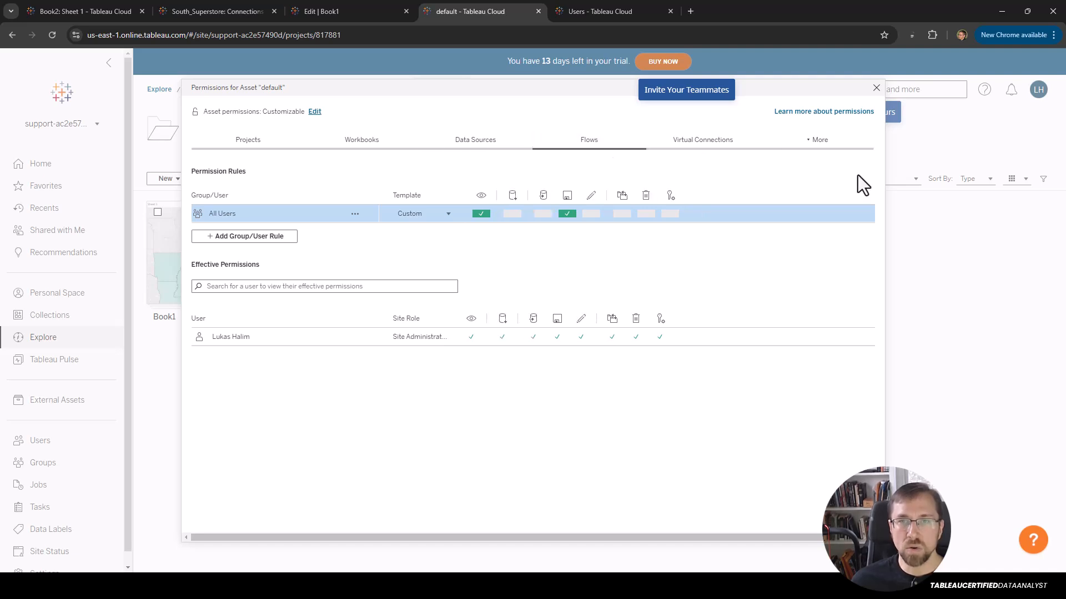
{"action": "left_click", "coordinate": [707, 145]}
{"action": "left_click", "coordinate": [248, 142]}
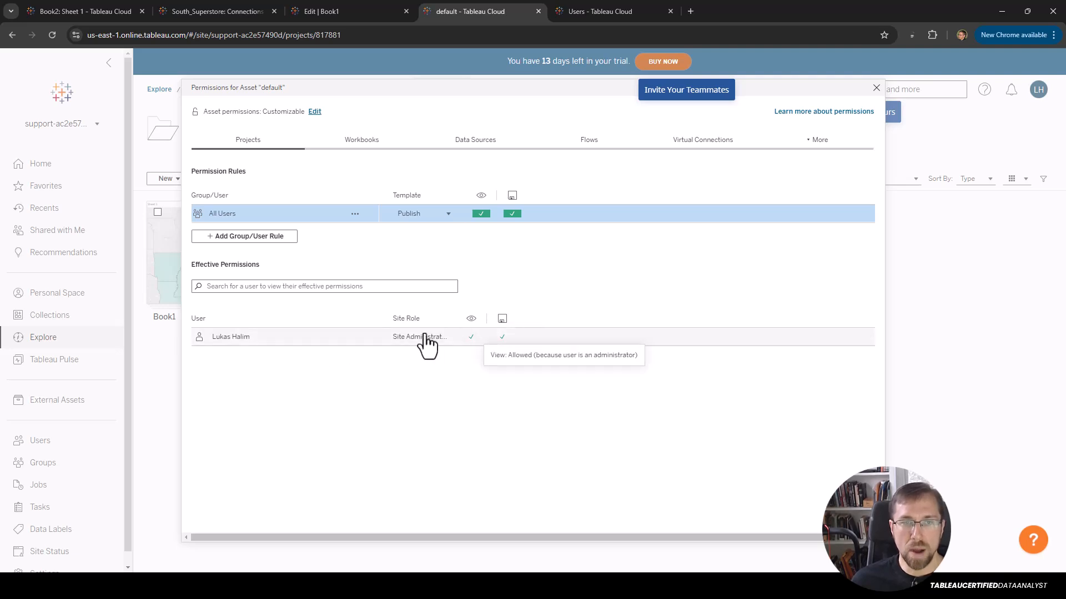
{"action": "left_click", "coordinate": [875, 88]}
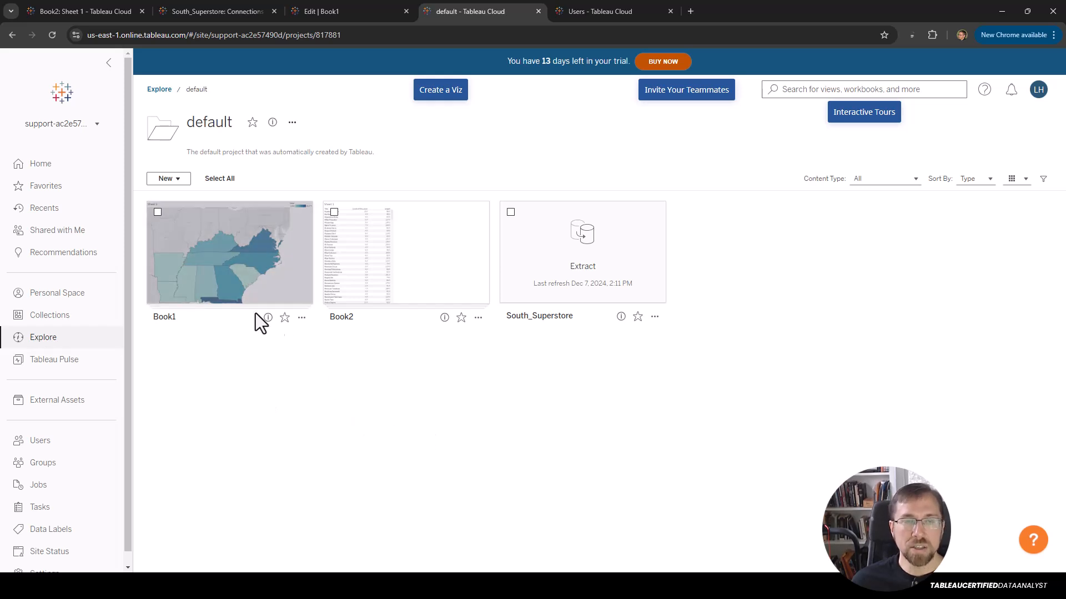
Open Sheet 1 of the Book1 workbook in web editing.
{"action": "left_click", "coordinate": [261, 274]}
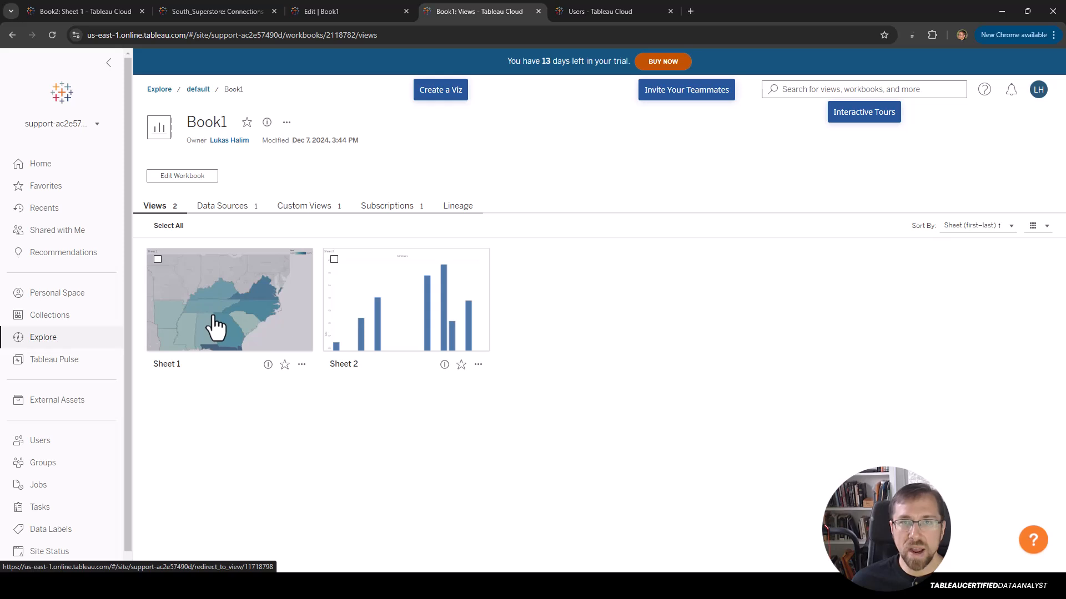
{"action": "left_click", "coordinate": [226, 311]}
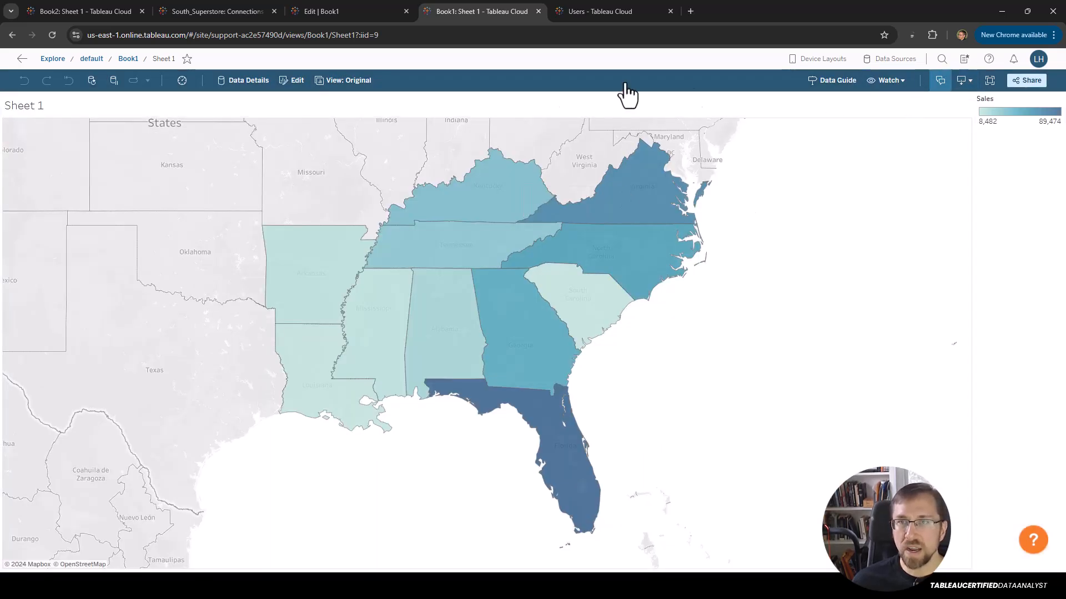
{"action": "left_click", "coordinate": [292, 81]}
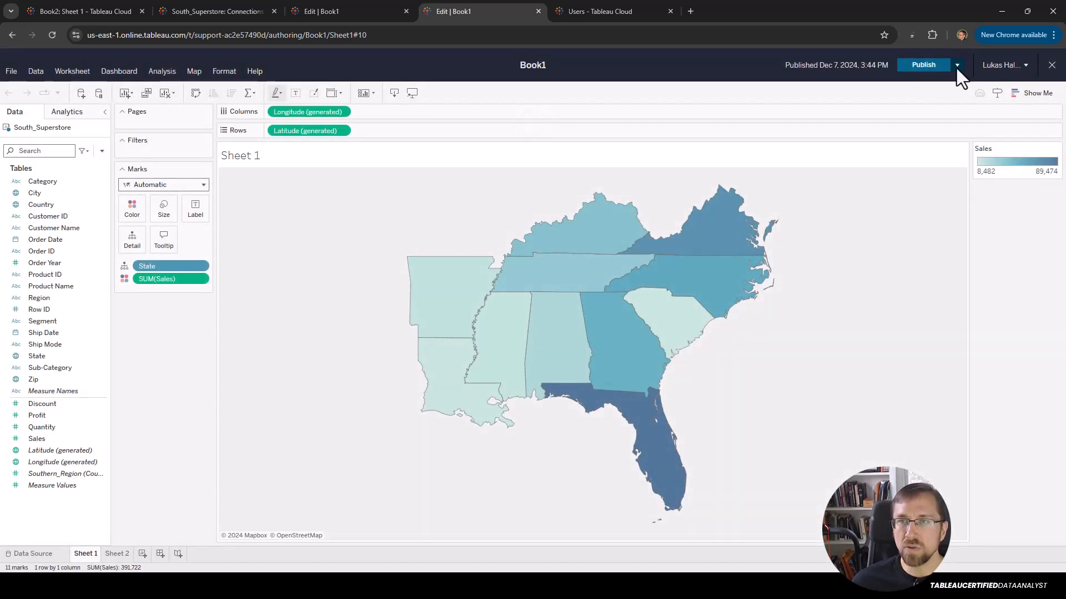
Publish a copy of the workbook as "My New" in the default project with sheets shown as tabs.
{"action": "left_click", "coordinate": [956, 66]}
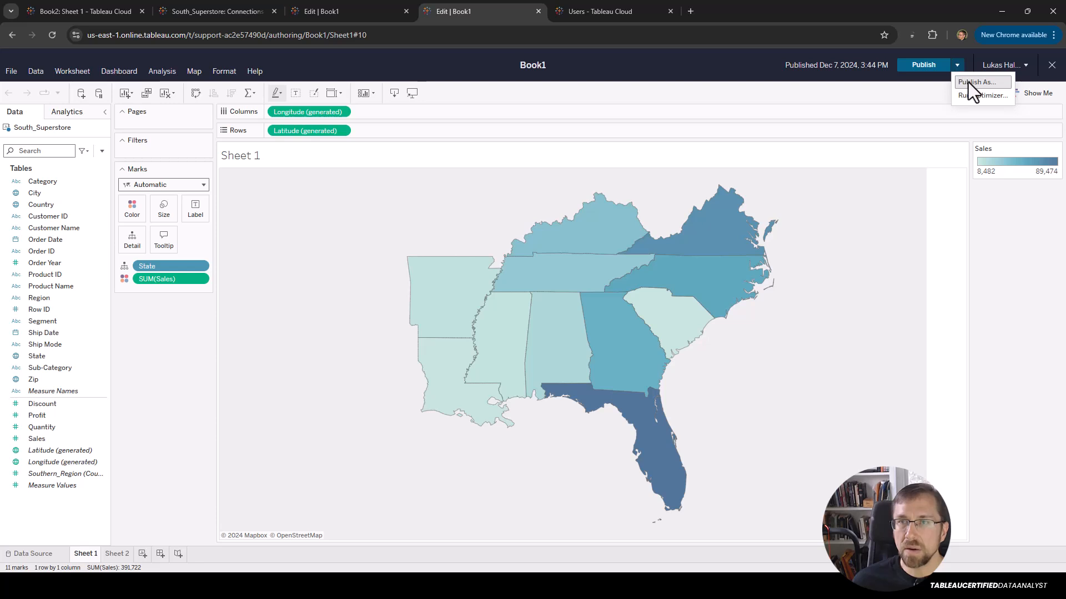
{"action": "left_click", "coordinate": [968, 82]}
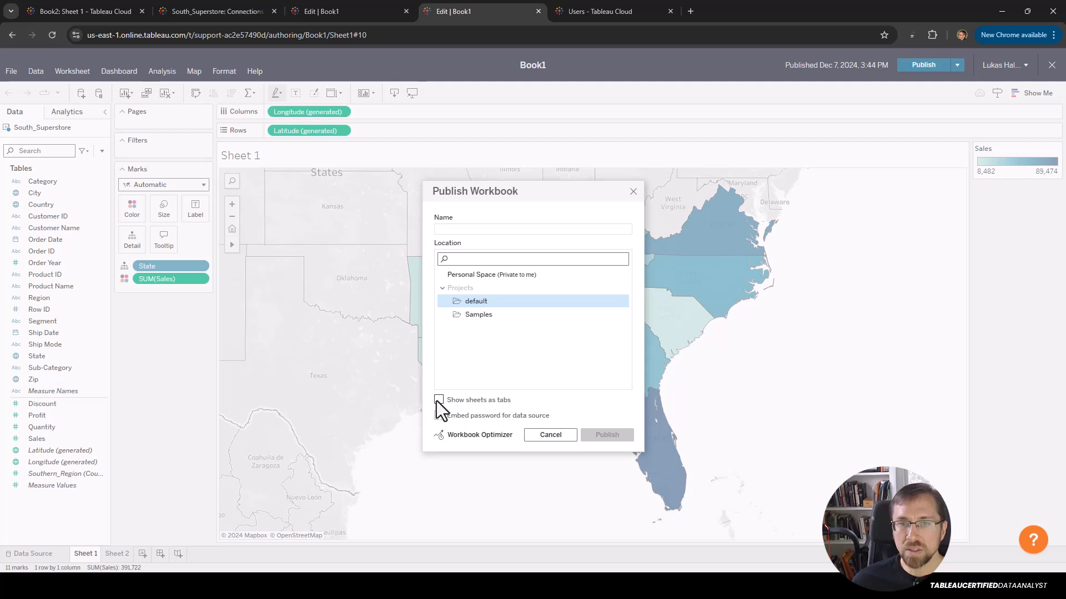
{"action": "left_click", "coordinate": [439, 400]}
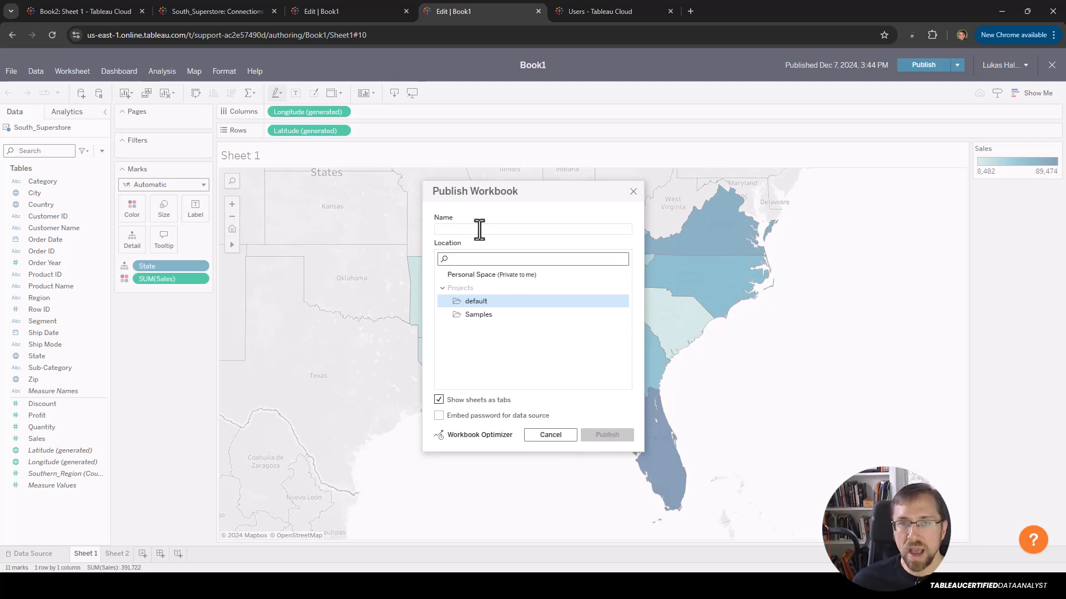
{"action": "type", "text": "My New"}
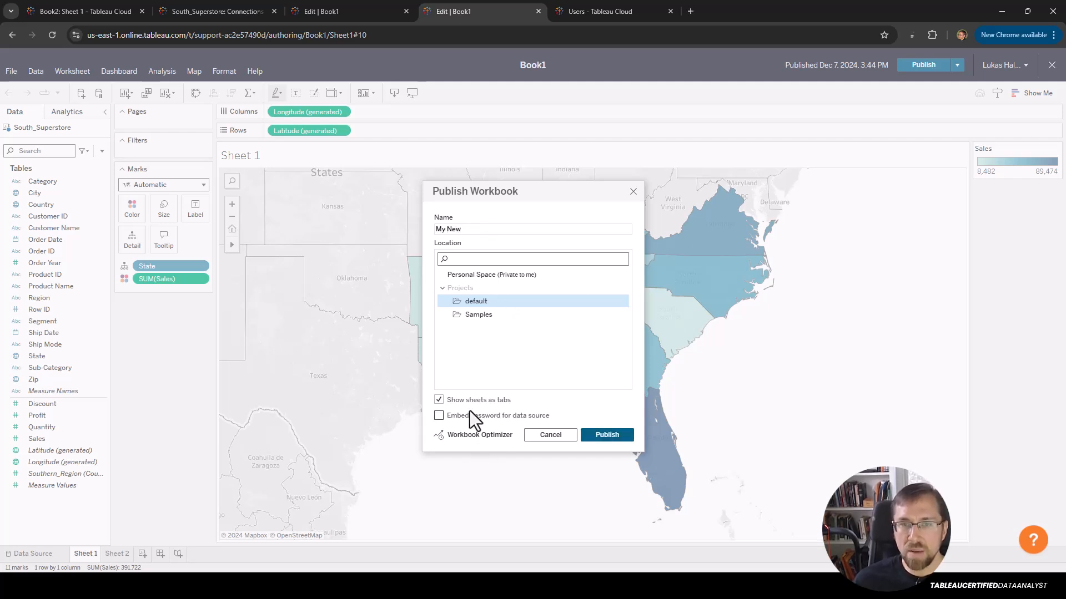
{"action": "left_click", "coordinate": [622, 438]}
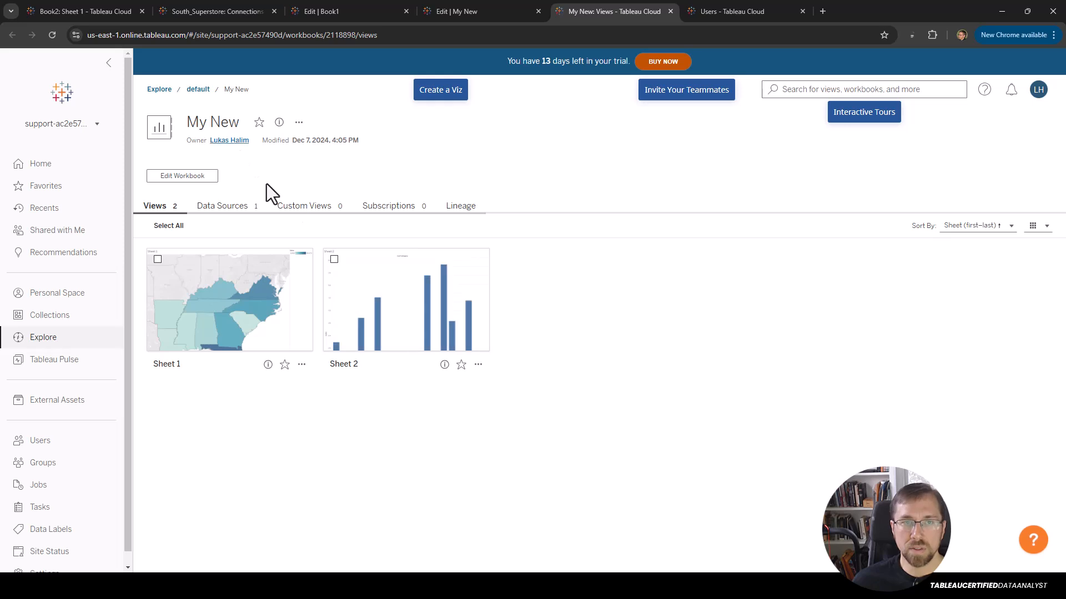
View Sheet 1 of the My New workbook and check switching between its two sheet tabs.
{"action": "left_click", "coordinate": [270, 332]}
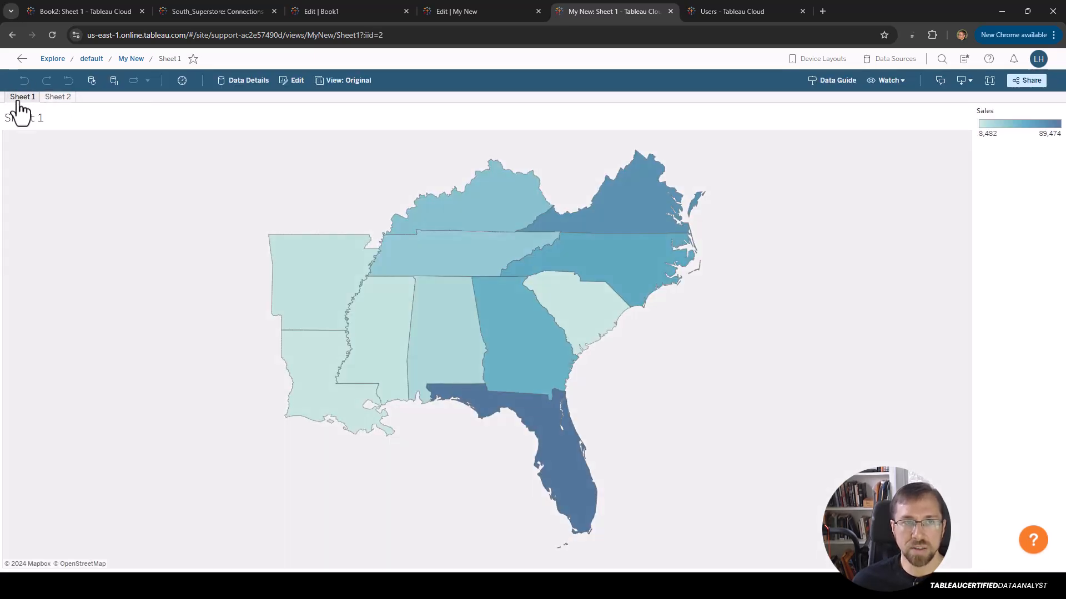
{"action": "left_click", "coordinate": [56, 100]}
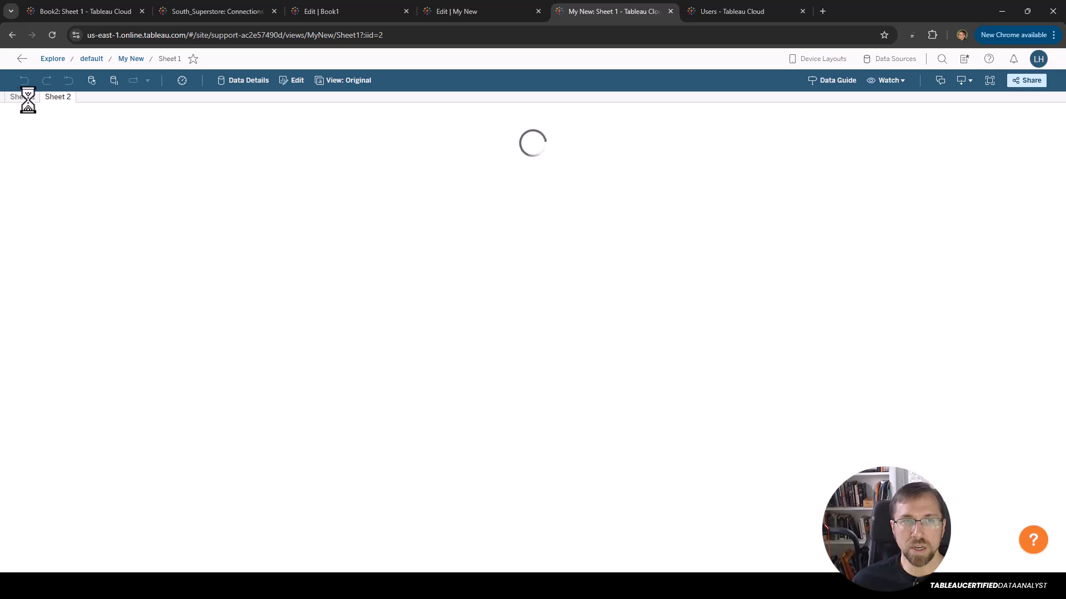
{"action": "left_click", "coordinate": [22, 98]}
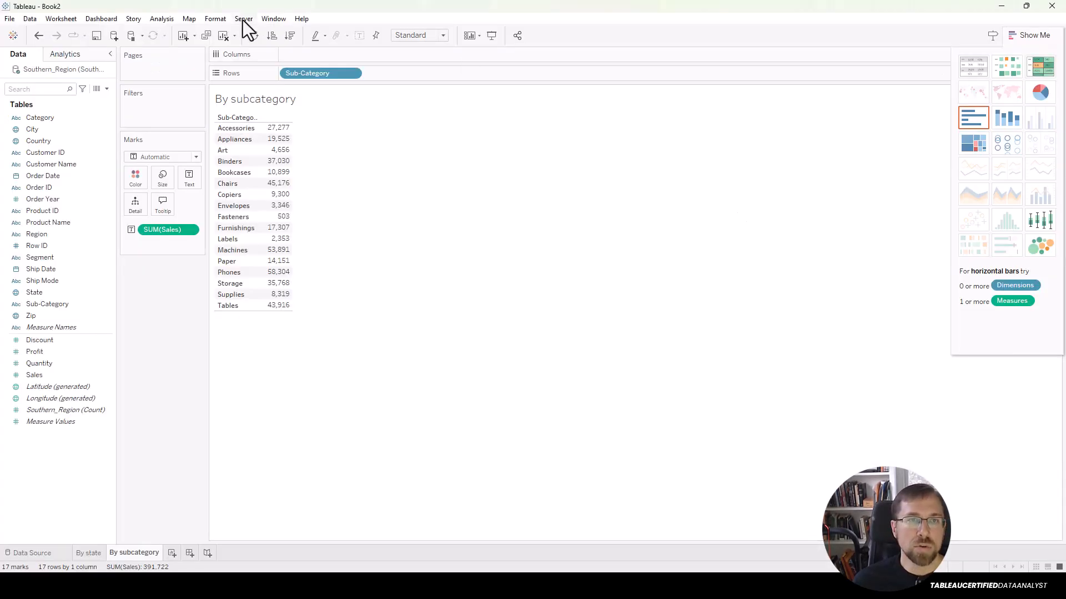
Set up publishing Book2 to Tableau Cloud from the desktop with only the By state sheet included.
{"action": "left_click", "coordinate": [243, 20]}
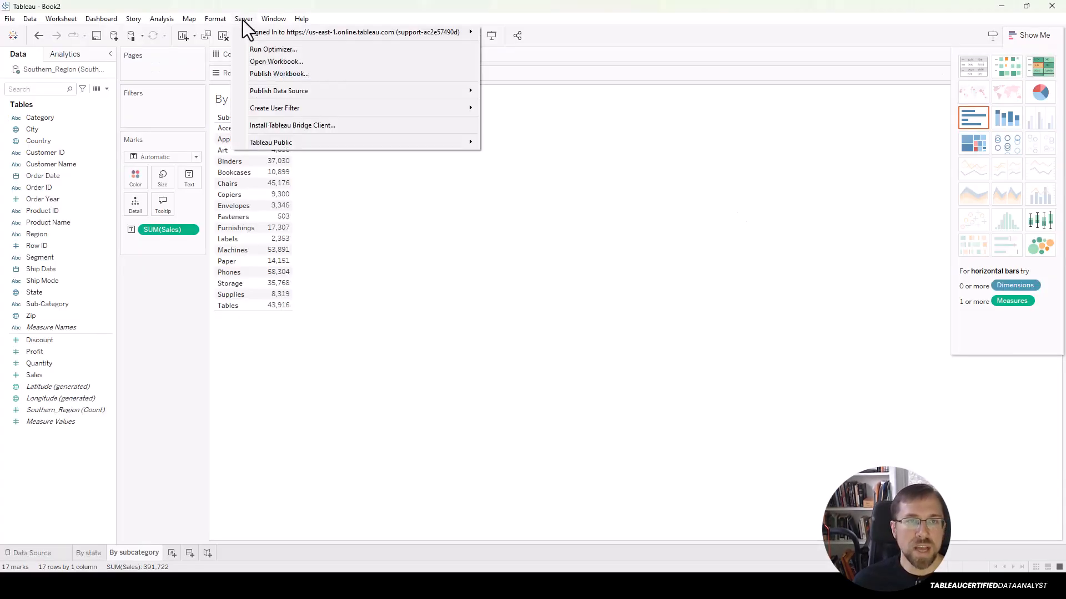
{"action": "left_click", "coordinate": [273, 75]}
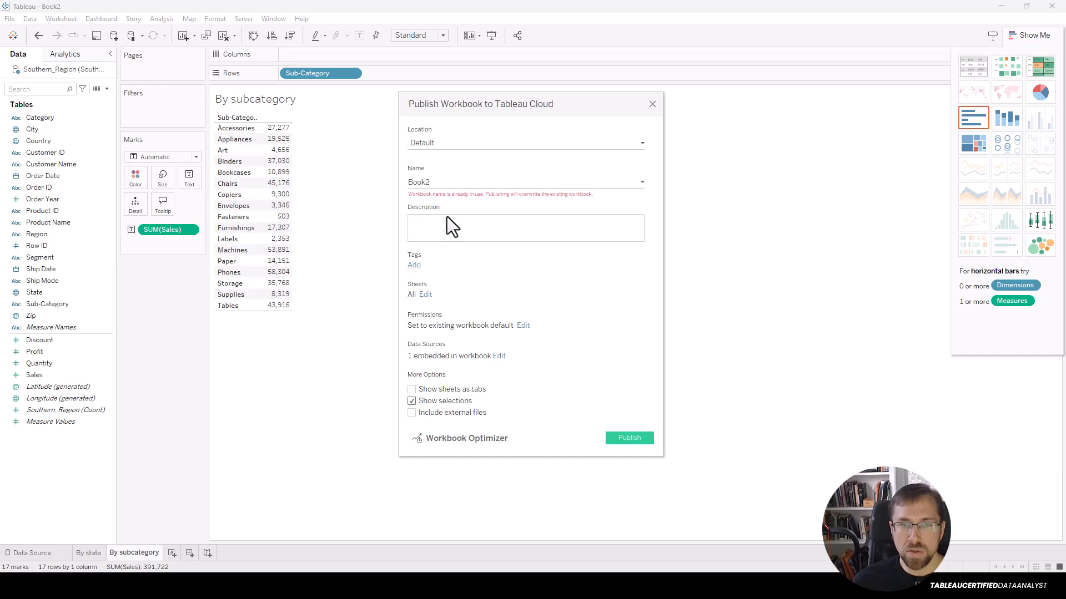
{"action": "left_click", "coordinate": [427, 296]}
{"action": "mouse_move", "coordinate": [460, 363]}
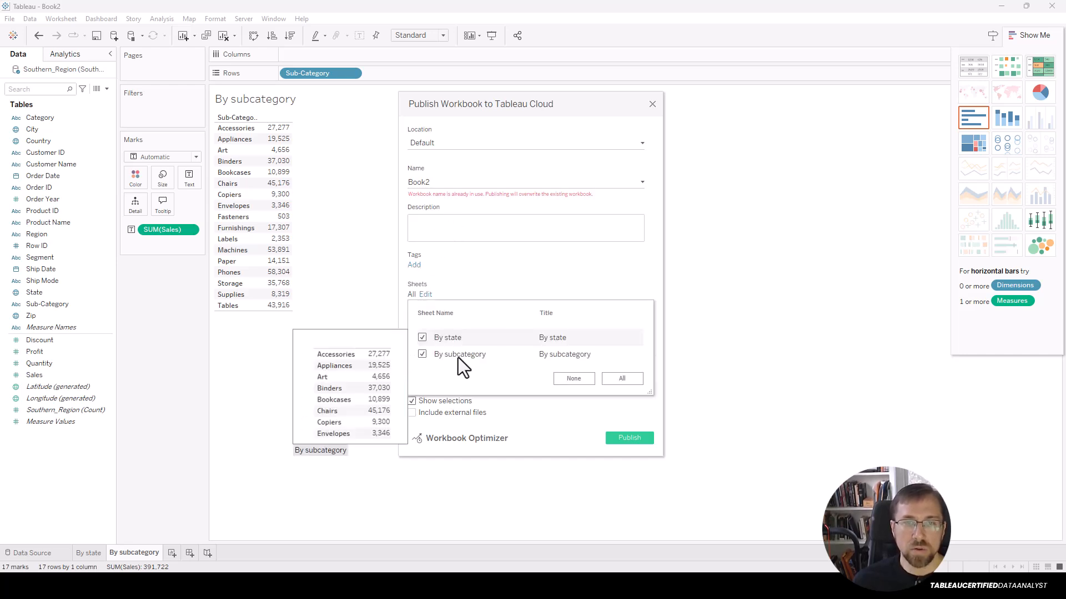
{"action": "left_click", "coordinate": [422, 355]}
{"action": "left_click", "coordinate": [620, 380]}
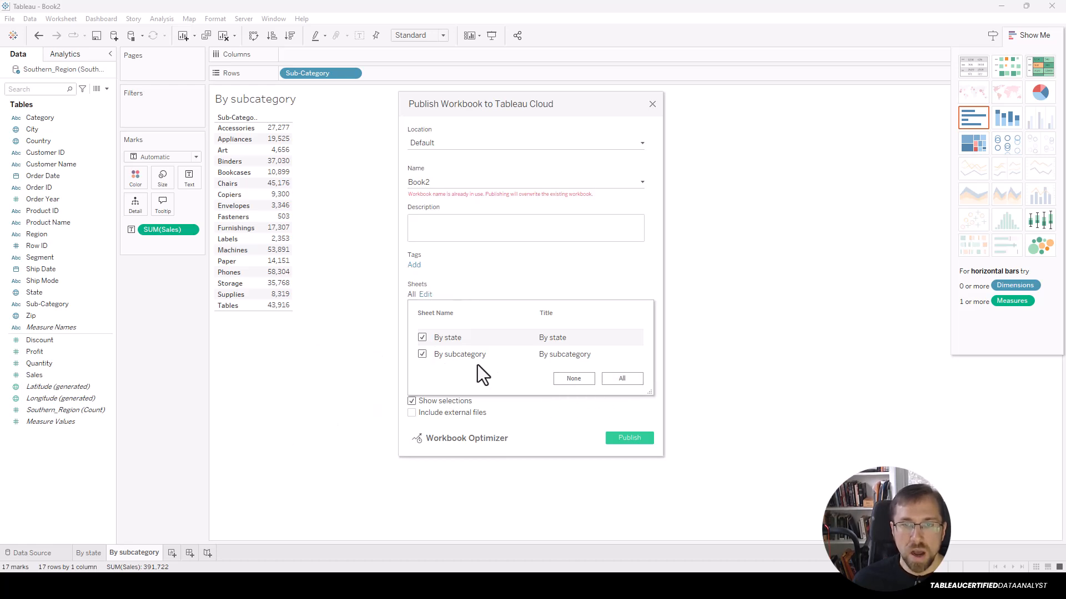
{"action": "mouse_move", "coordinate": [461, 356]}
{"action": "left_click", "coordinate": [425, 356]}
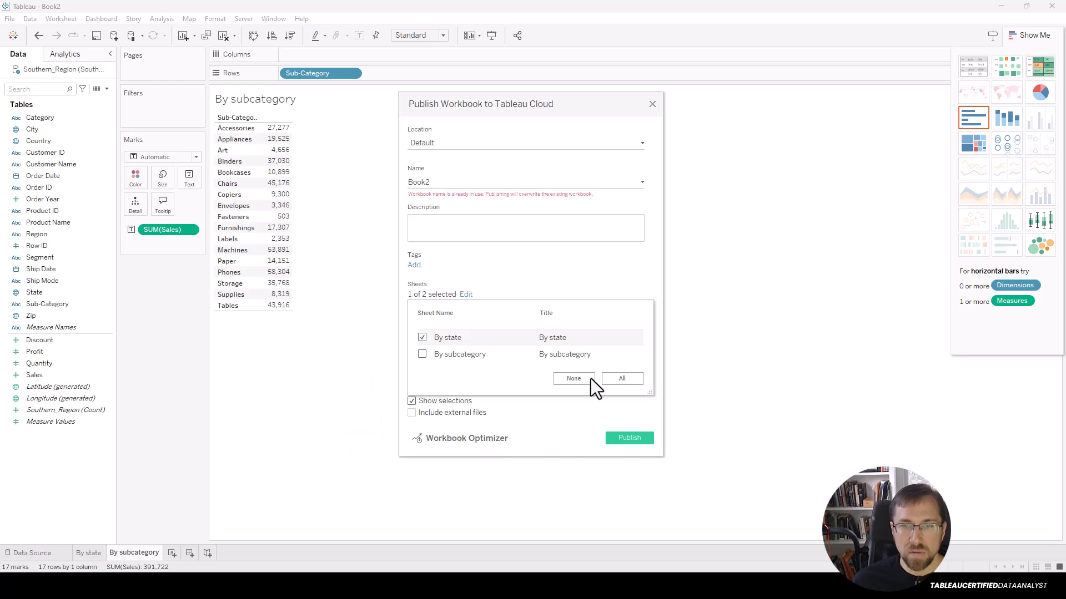
{"action": "left_click", "coordinate": [612, 409]}
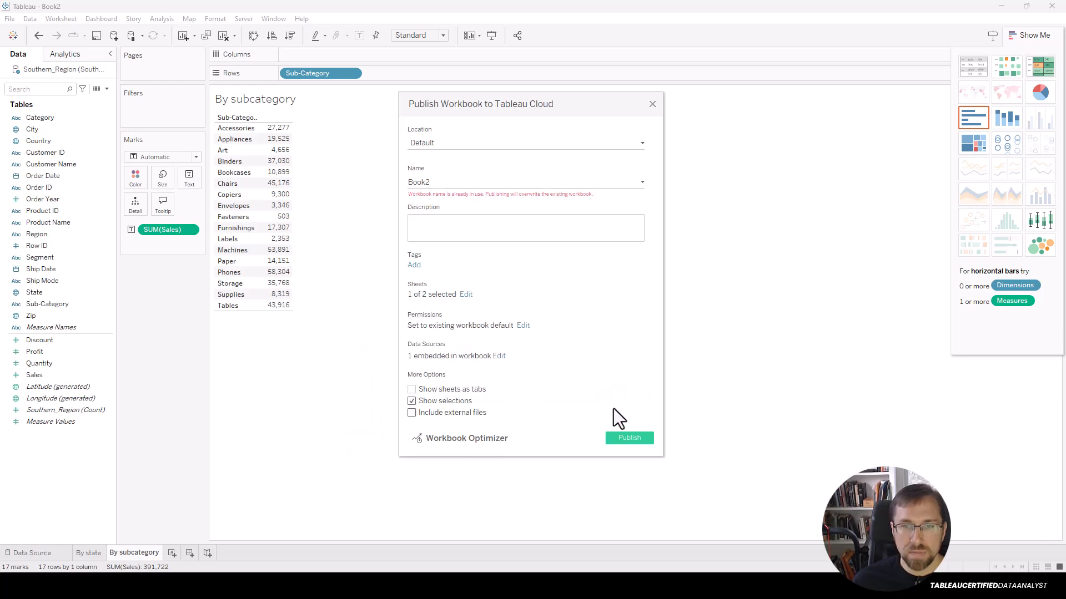
Examine the All Users permissions in Book2's publishing settings without changing them.
{"action": "left_click", "coordinate": [524, 326]}
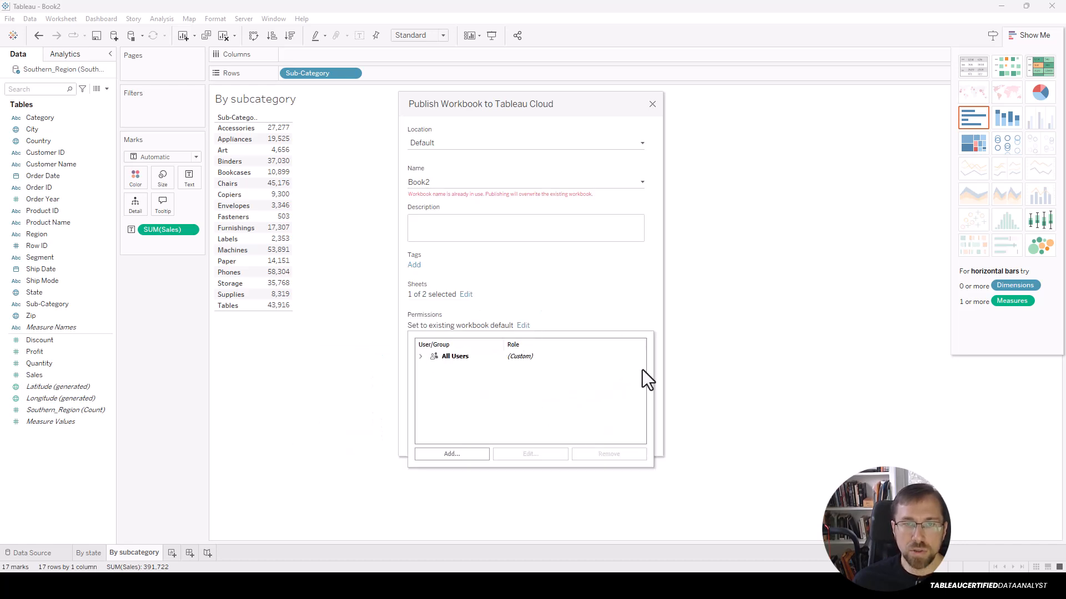
{"action": "left_click", "coordinate": [421, 358]}
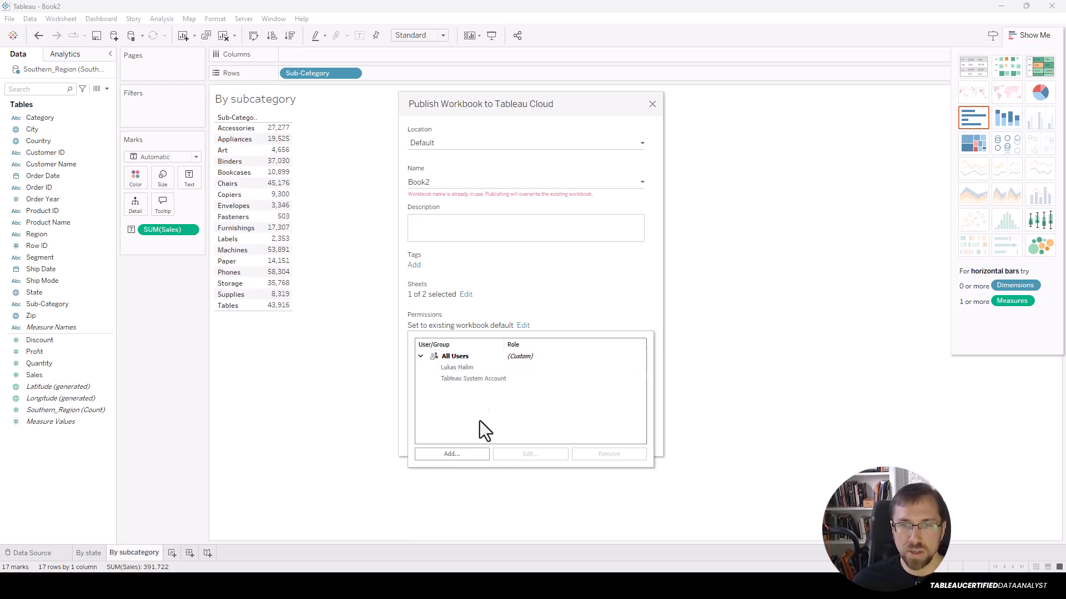
{"action": "left_click", "coordinate": [465, 355]}
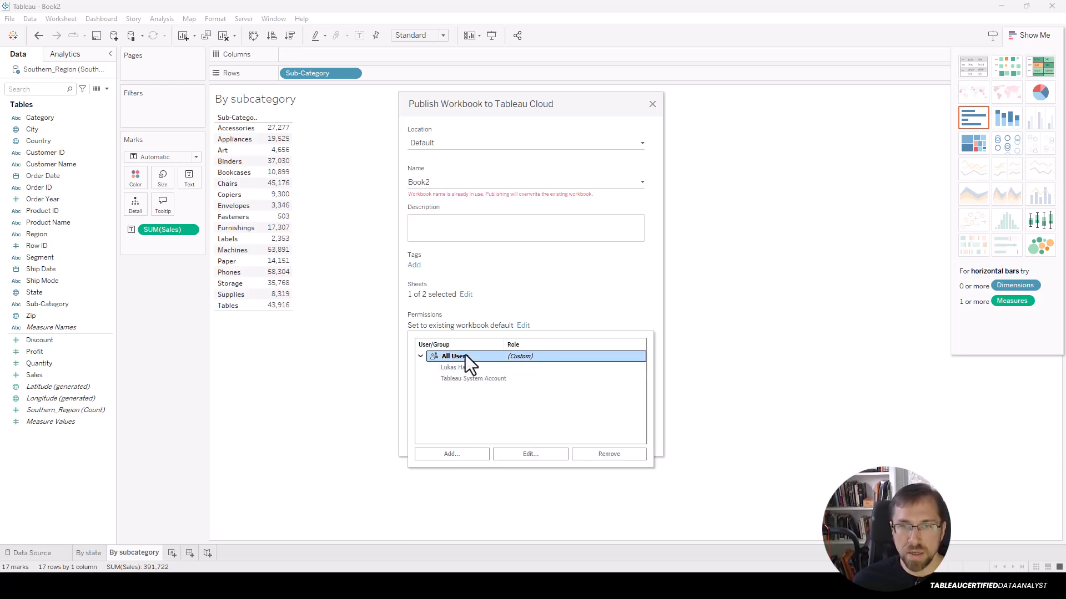
{"action": "left_click", "coordinate": [531, 454]}
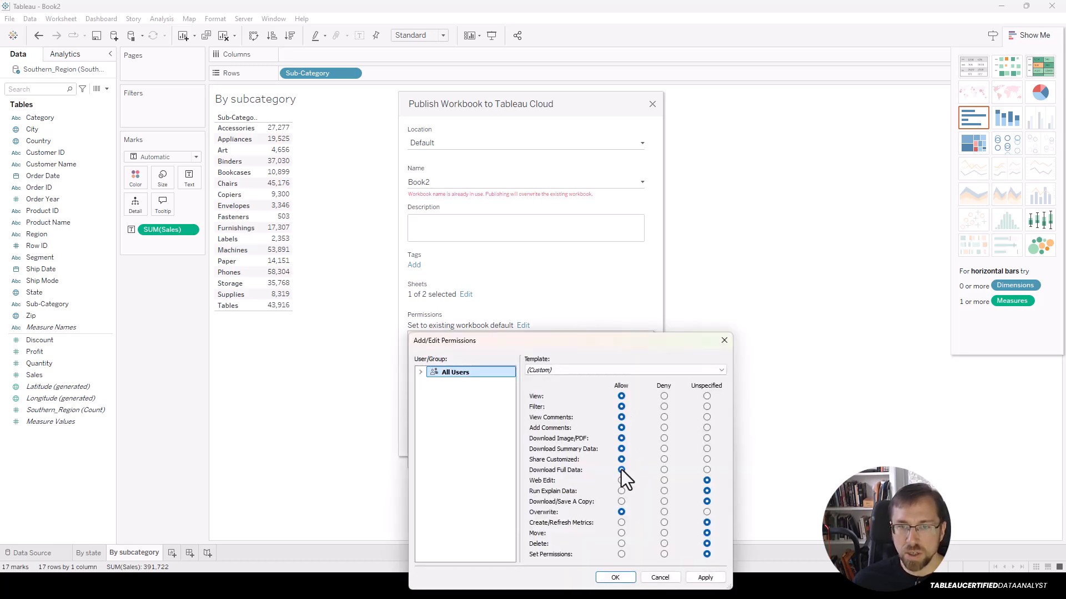
{"action": "left_click", "coordinate": [669, 578]}
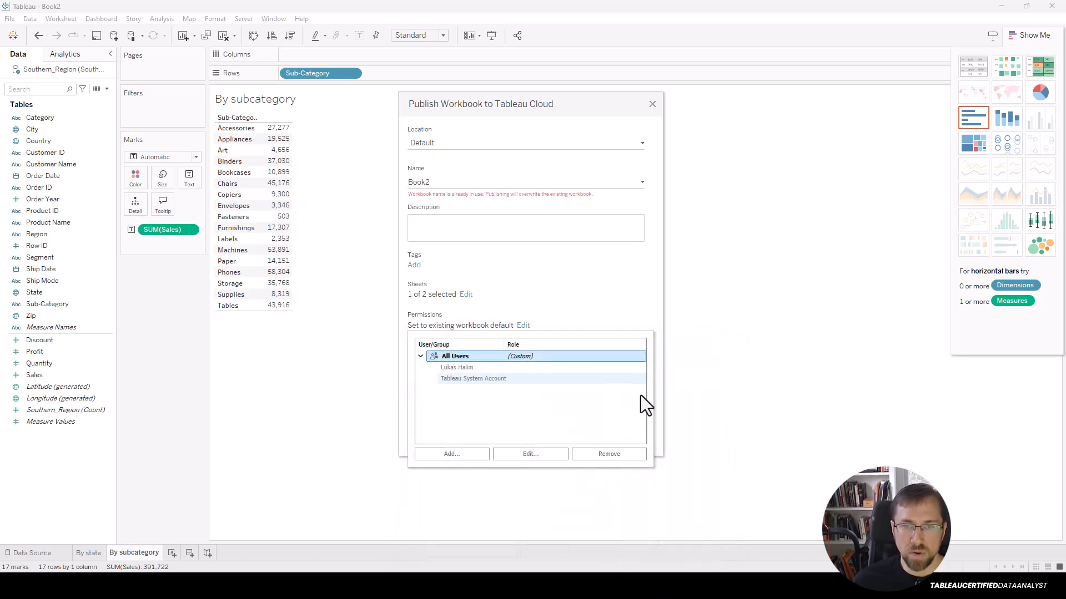
{"action": "left_click", "coordinate": [545, 458]}
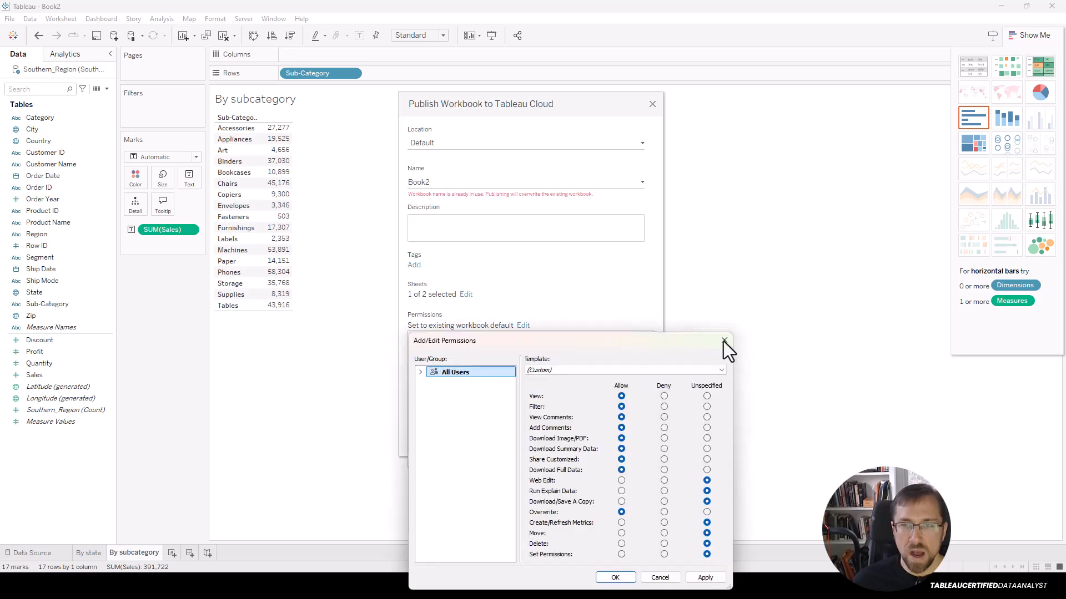
{"action": "left_click", "coordinate": [725, 340]}
{"action": "left_click", "coordinate": [617, 318]}
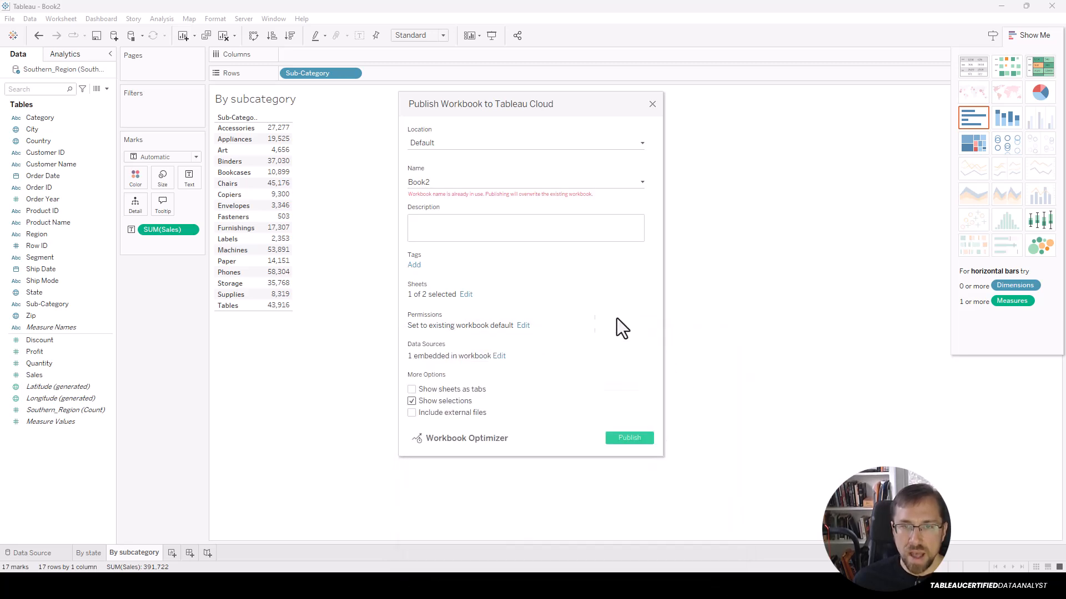
Set the Southern_Region data source to be published separately, and close Book2's publishing settings without publishing.
{"action": "left_click", "coordinate": [499, 356]}
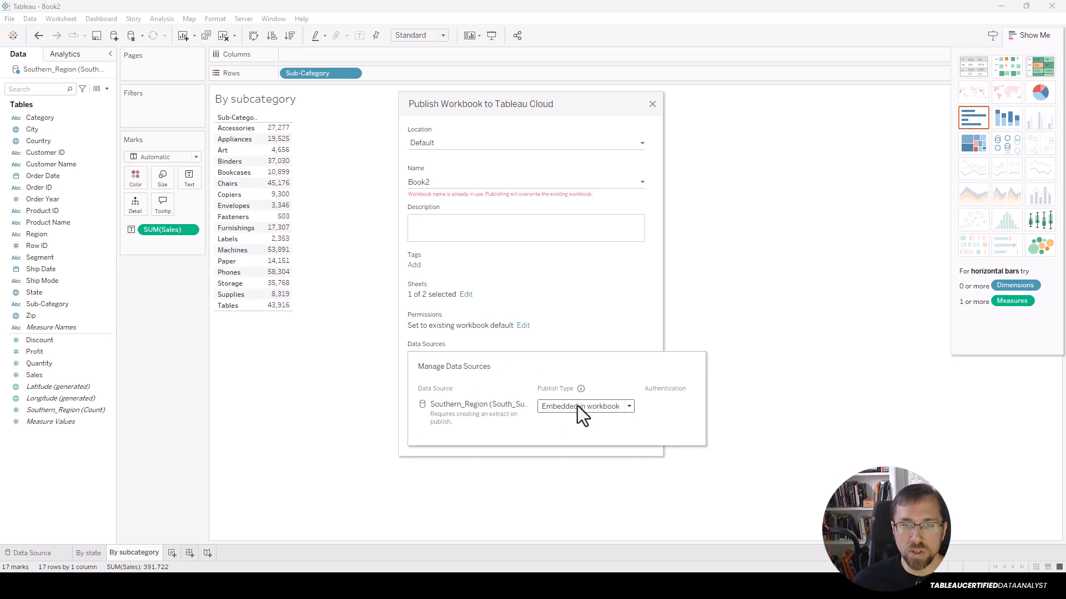
{"action": "left_click", "coordinate": [601, 411]}
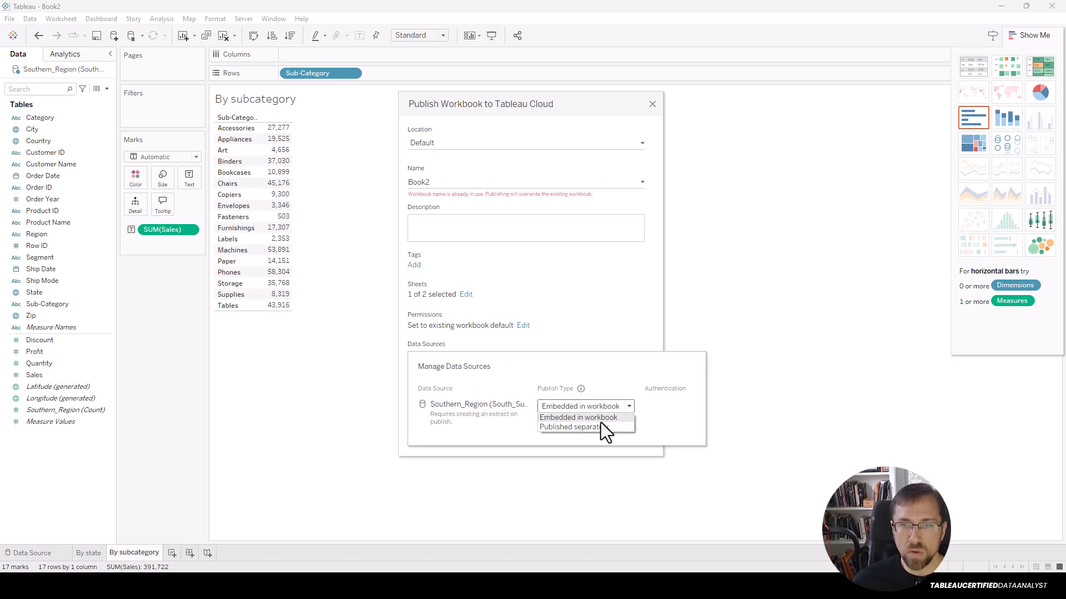
{"action": "left_click", "coordinate": [601, 428]}
{"action": "left_click", "coordinate": [630, 310]}
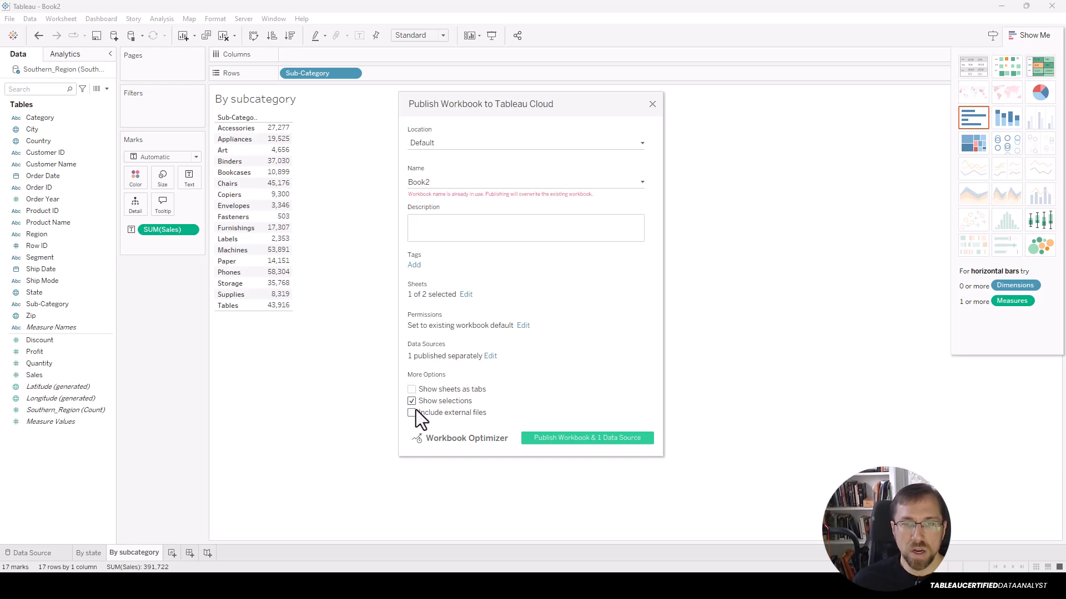
{"action": "left_click", "coordinate": [652, 105]}
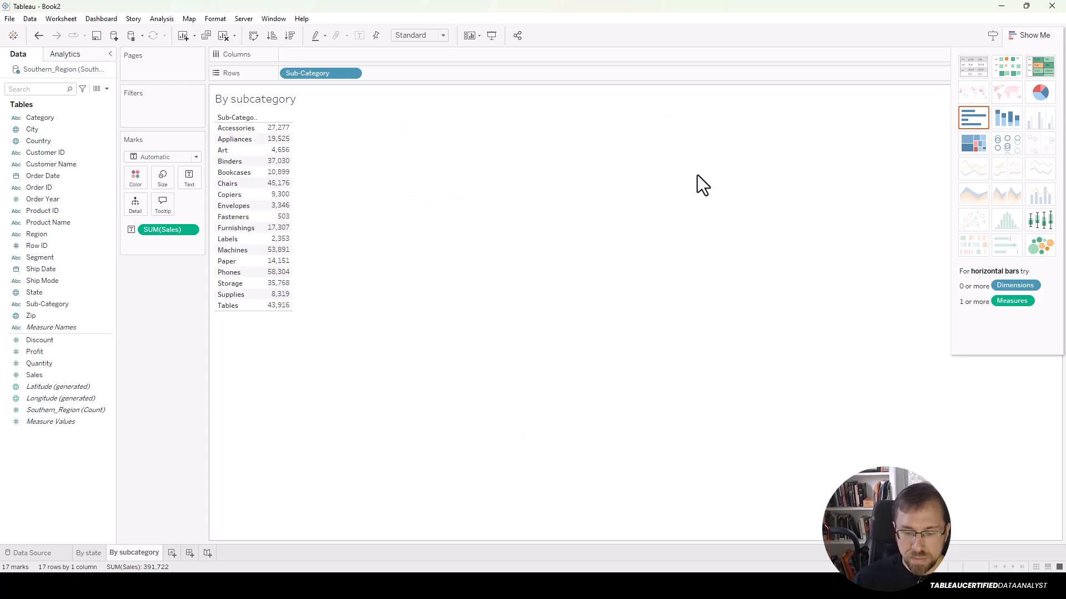